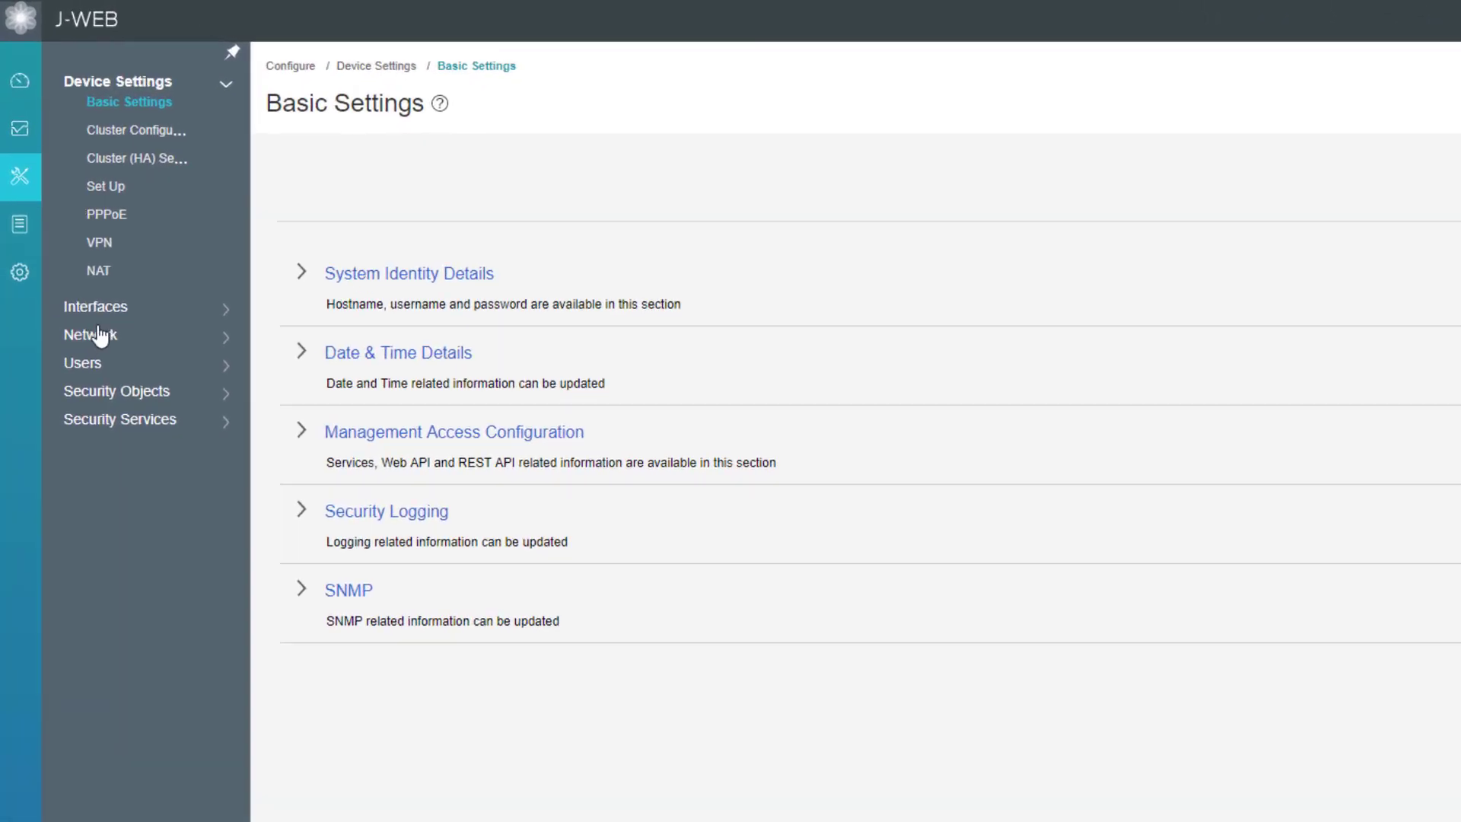
# Go to Network > DHCP > DHCP Server in the J-Web sidebar.
pyautogui.click(100, 337)
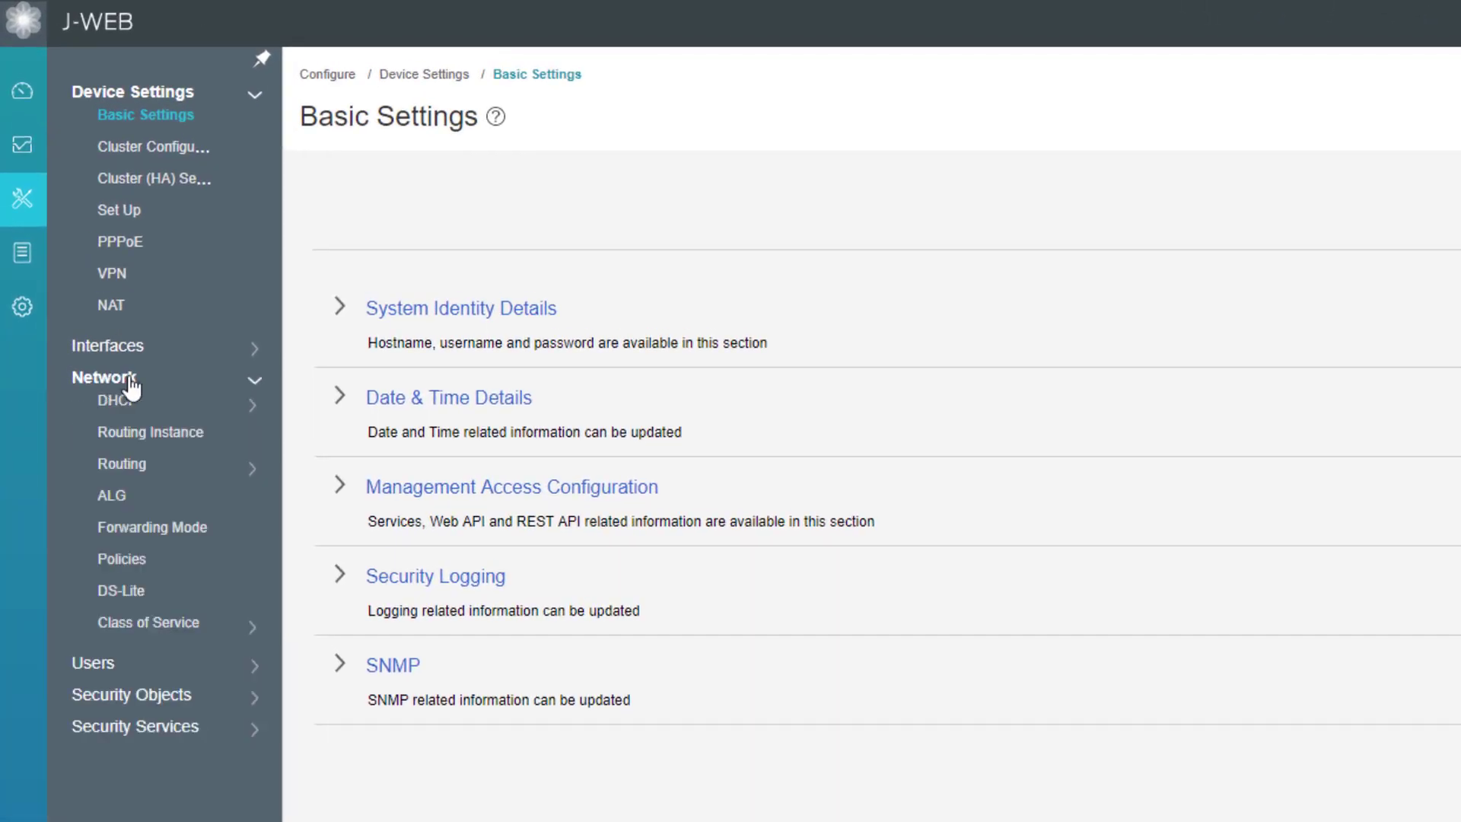
pyautogui.click(136, 406)
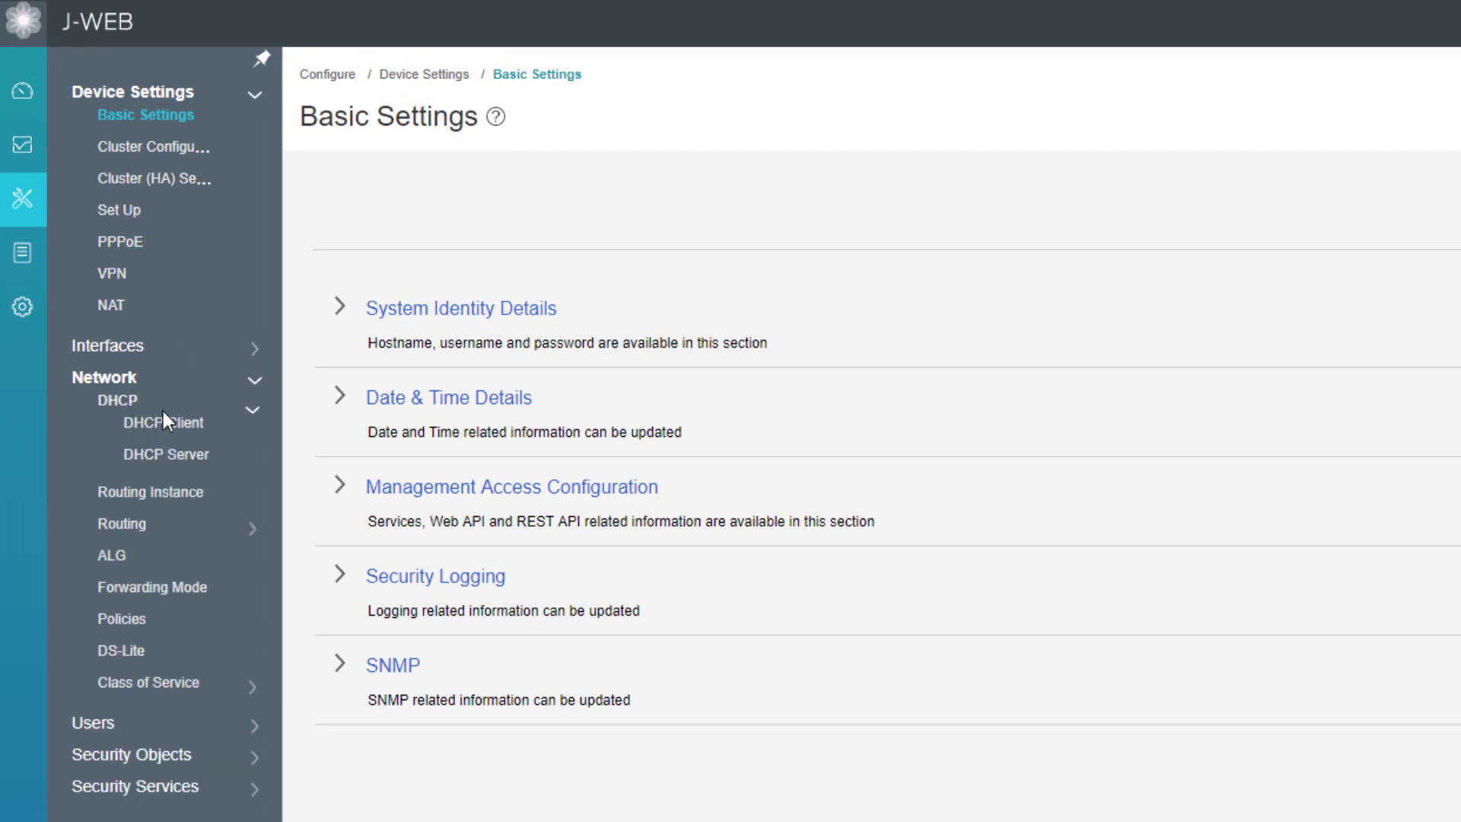
pyautogui.click(171, 452)
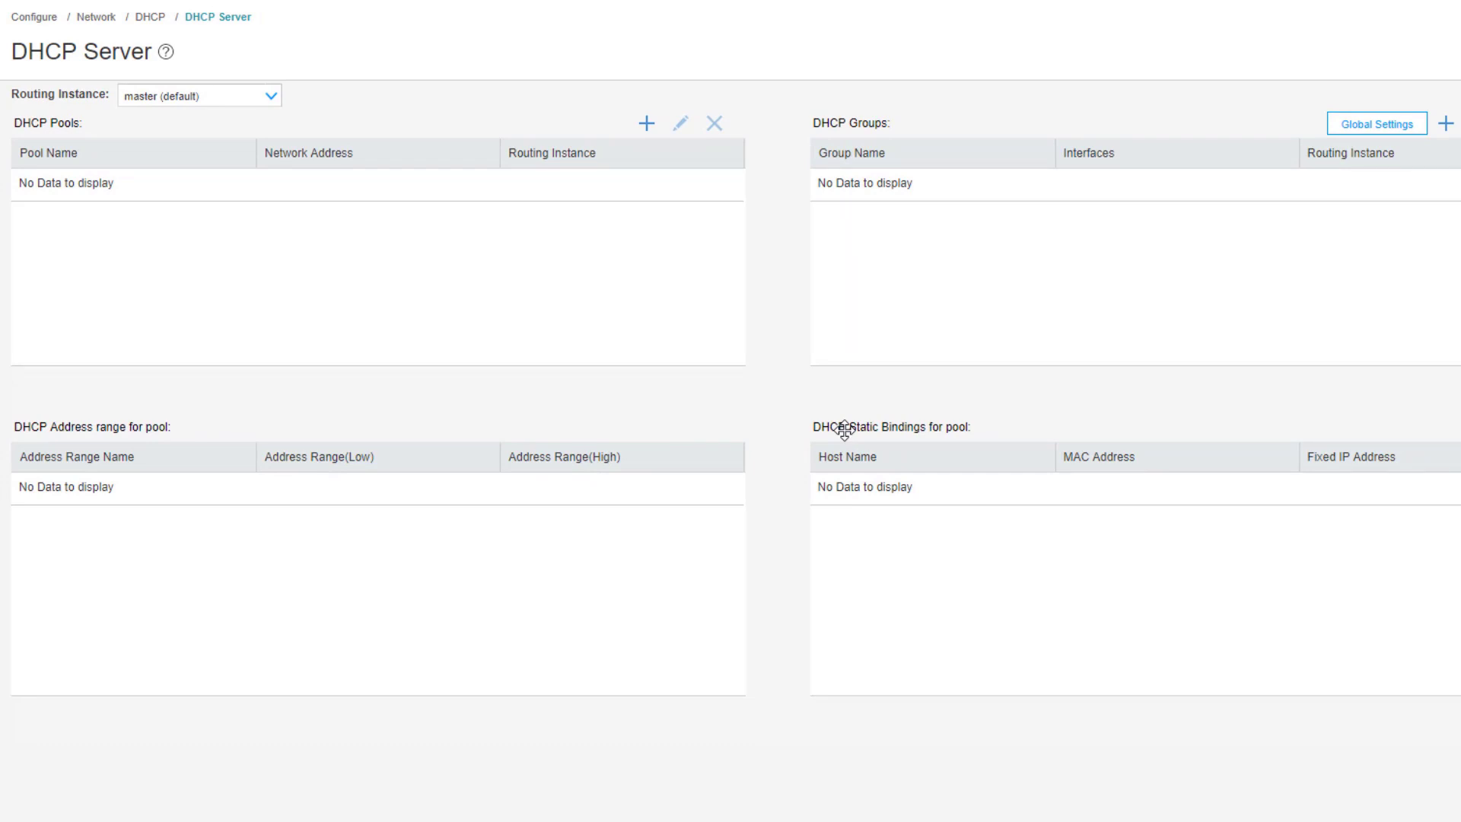
# Add a DHCP pool named User for network 10.1.1.0 with a /24 prefix.
pyautogui.click(652, 132)
pyautogui.click(738, 411)
pyautogui.write('User')
pyautogui.click(650, 488)
pyautogui.write('10.')
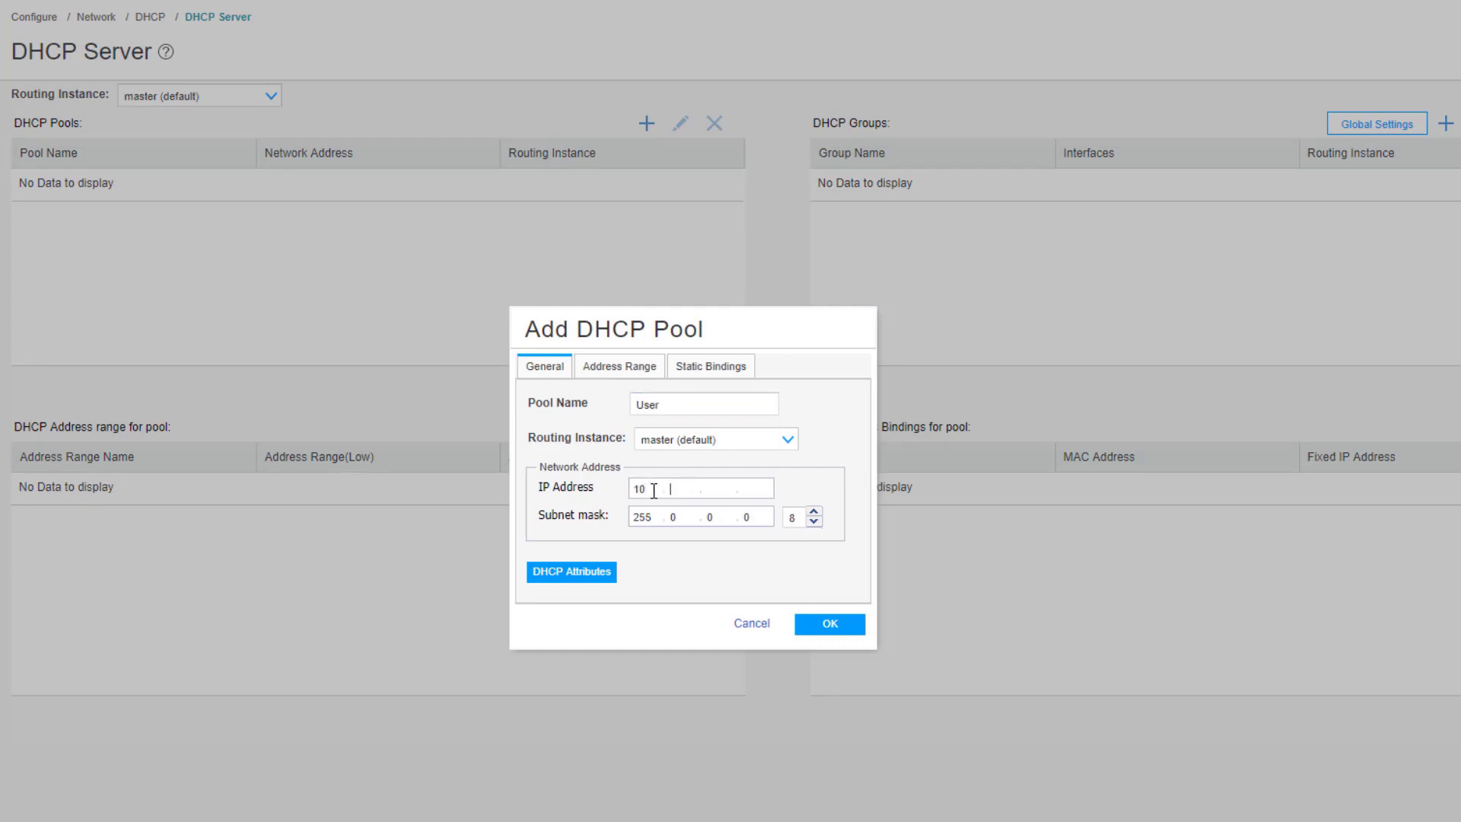
pyautogui.write('1.1.0')
pyautogui.moveTo(814, 512); pyautogui.dragTo(814, 512)
pyautogui.click(811, 577)
# Give the User pool DNS server 8.8.8.8 and gateway router 10.1.1.1.
pyautogui.click(609, 574)
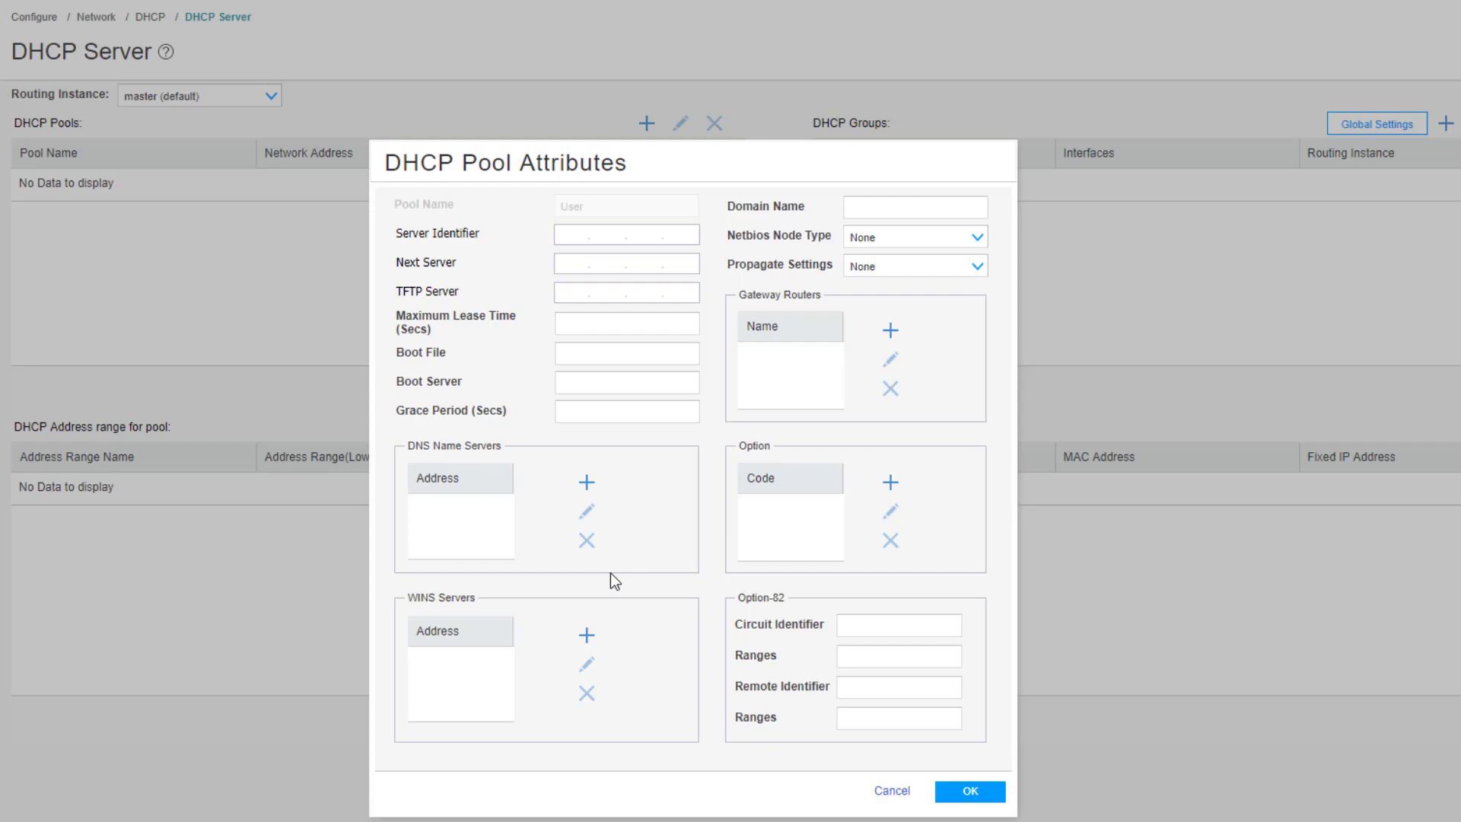
pyautogui.click(586, 483)
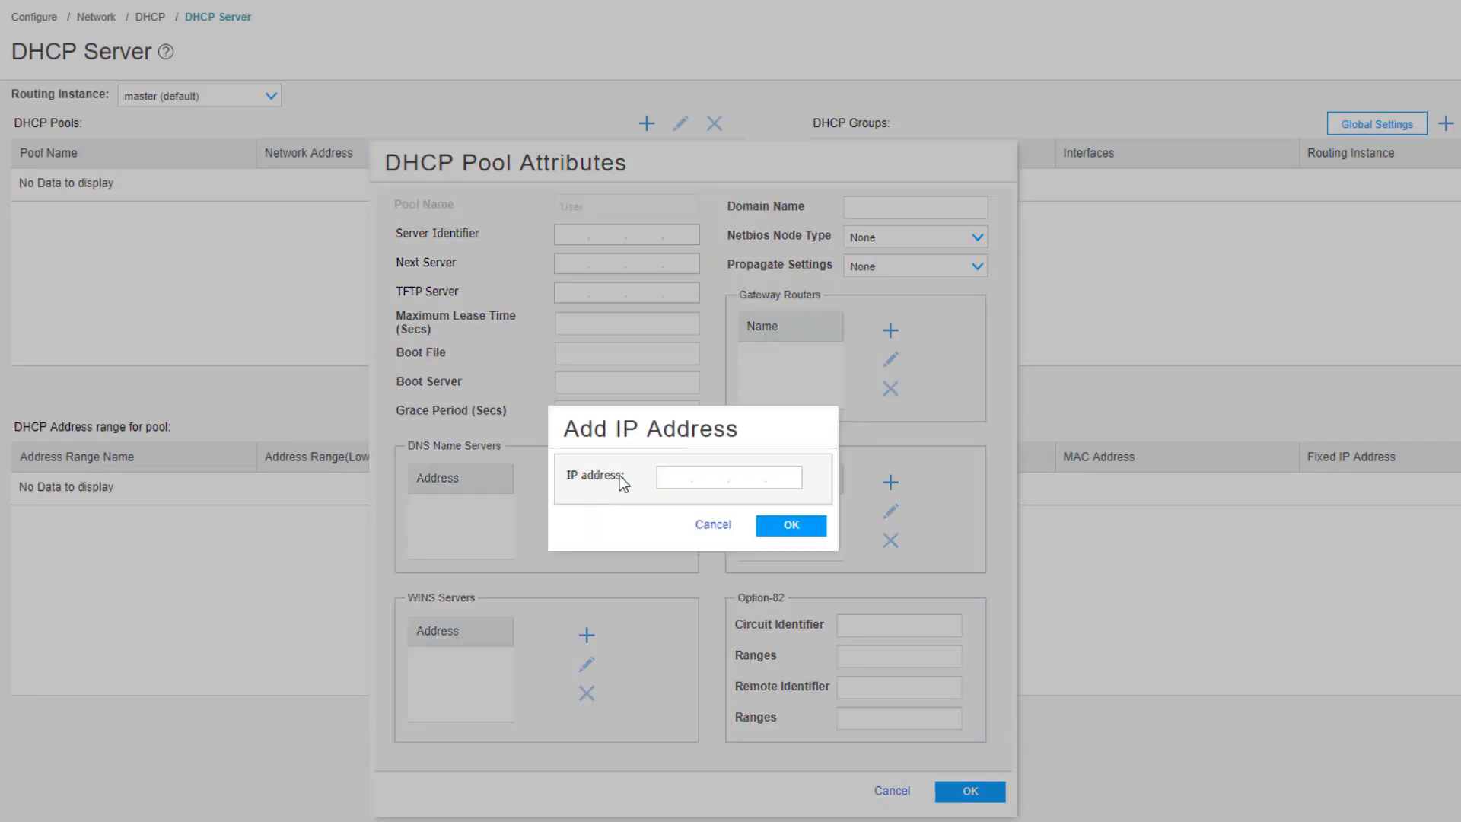
pyautogui.write('8.8.8.8')
pyautogui.click(796, 525)
pyautogui.click(890, 332)
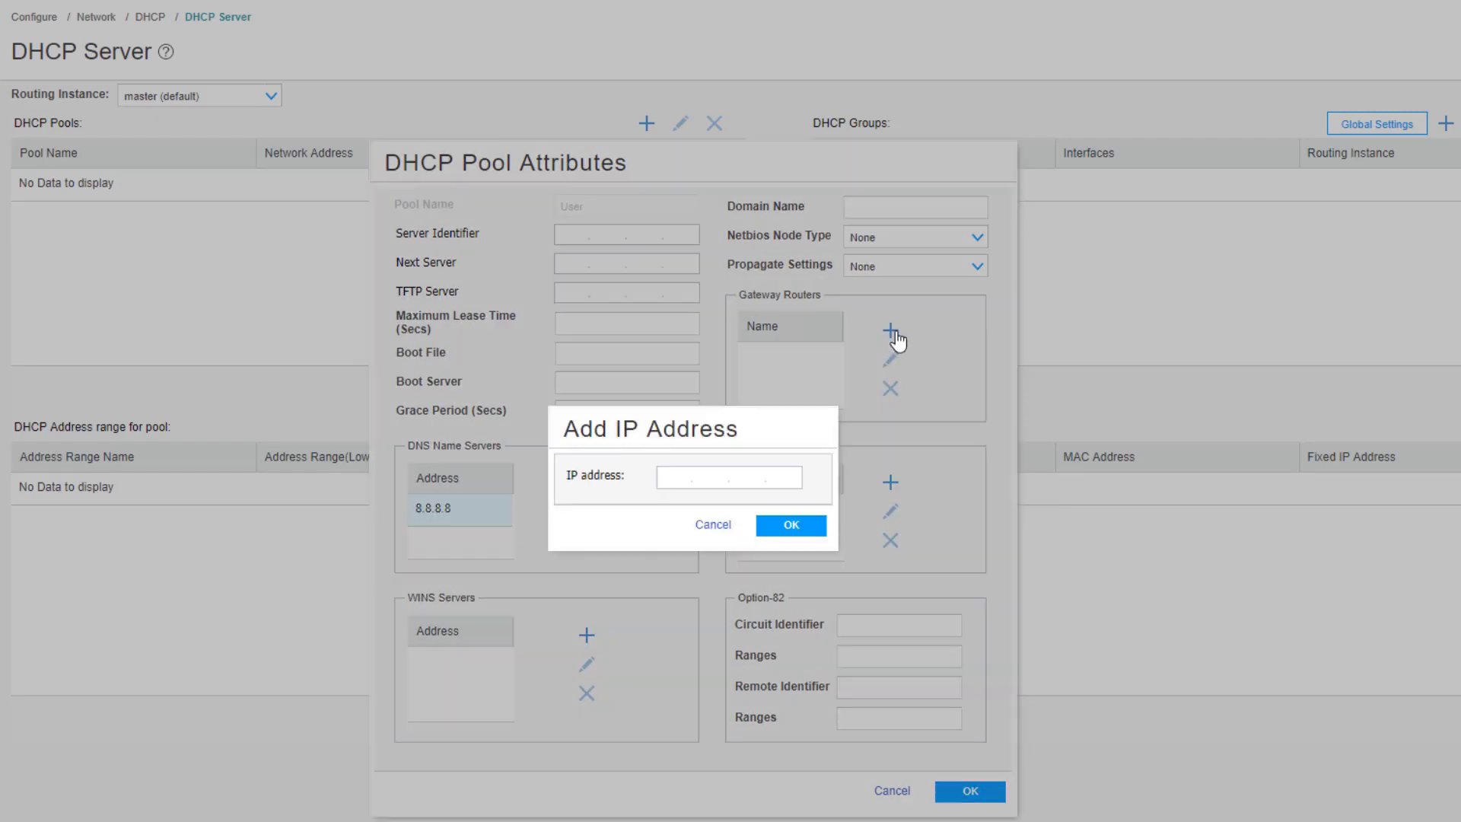
pyautogui.click(692, 472)
pyautogui.write('10.1.1.1')
pyautogui.click(818, 530)
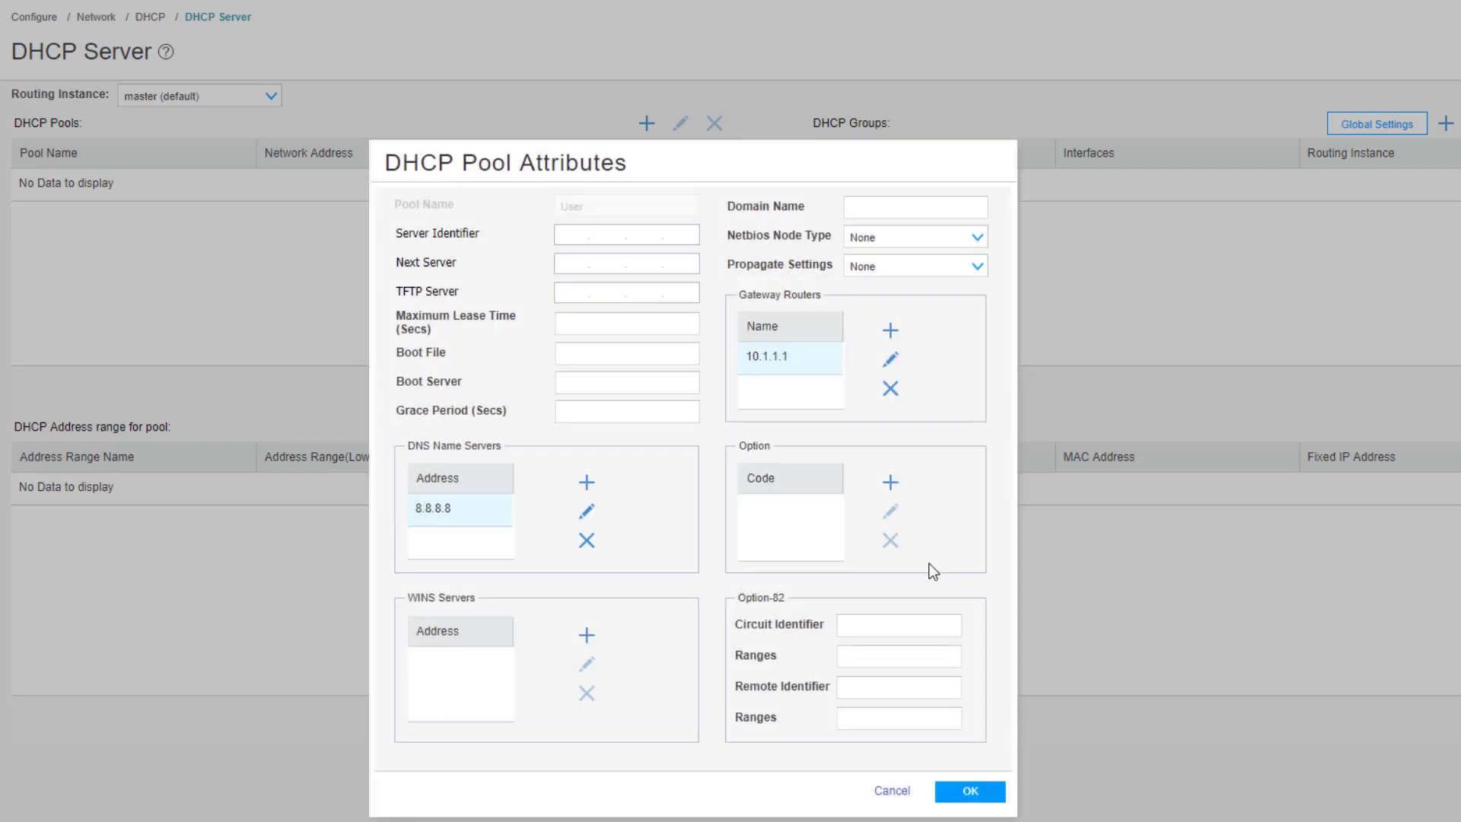
# Reserve 10.1.1.100 for host Printer-1 by its MAC address, then save the User pool.
pyautogui.click(1002, 788)
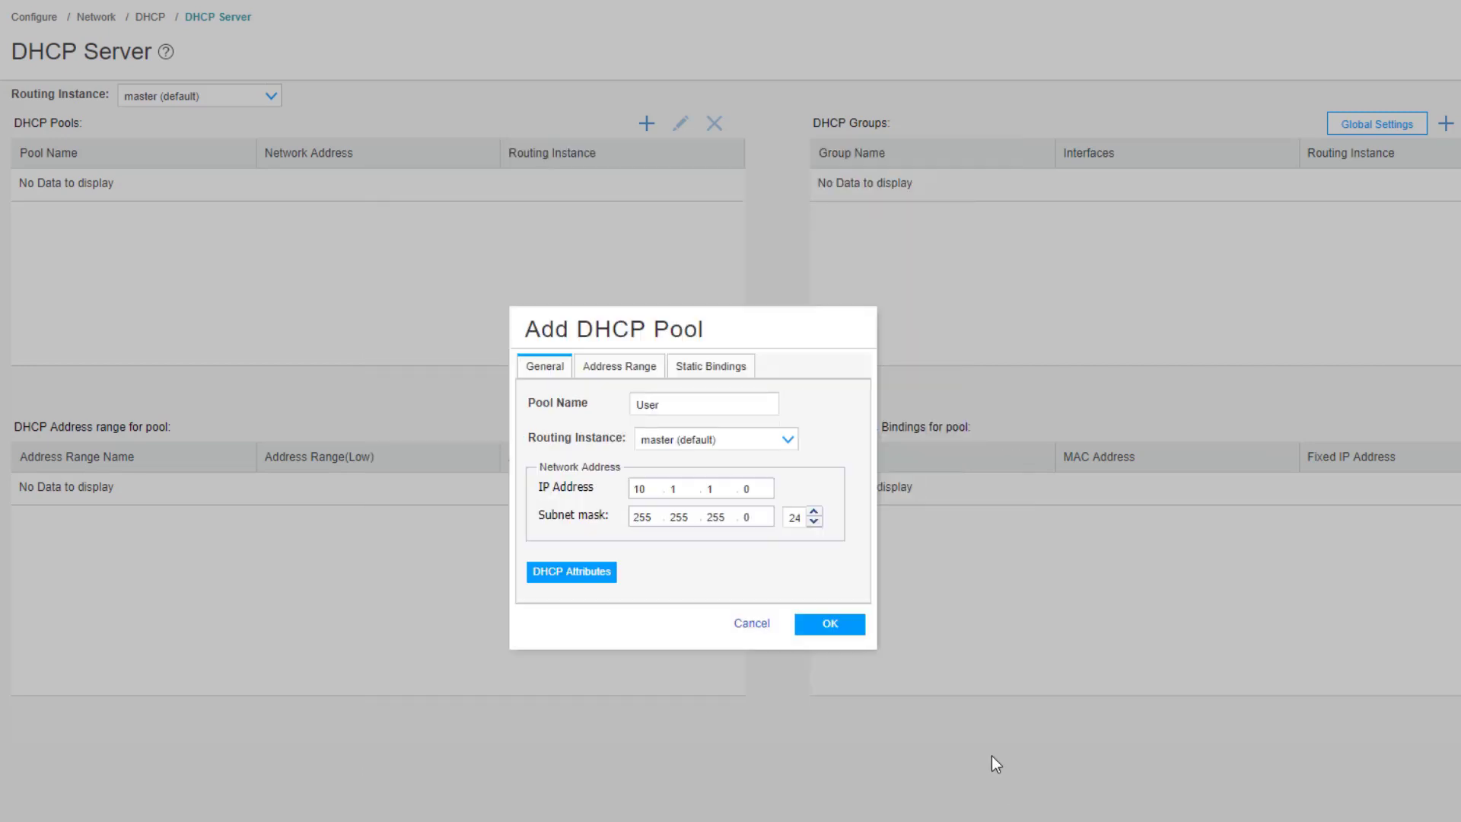
pyautogui.click(742, 375)
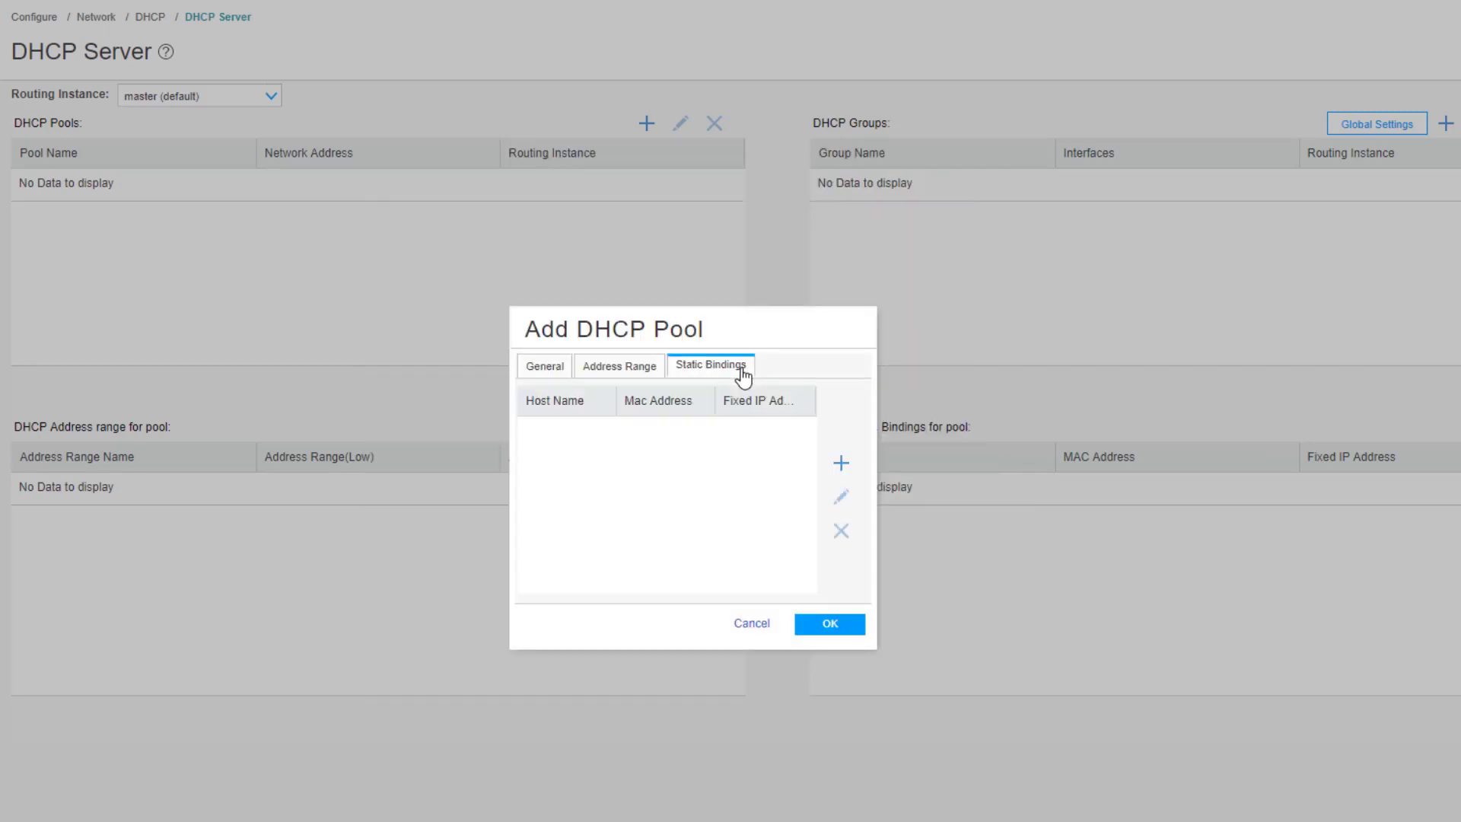
pyautogui.click(841, 463)
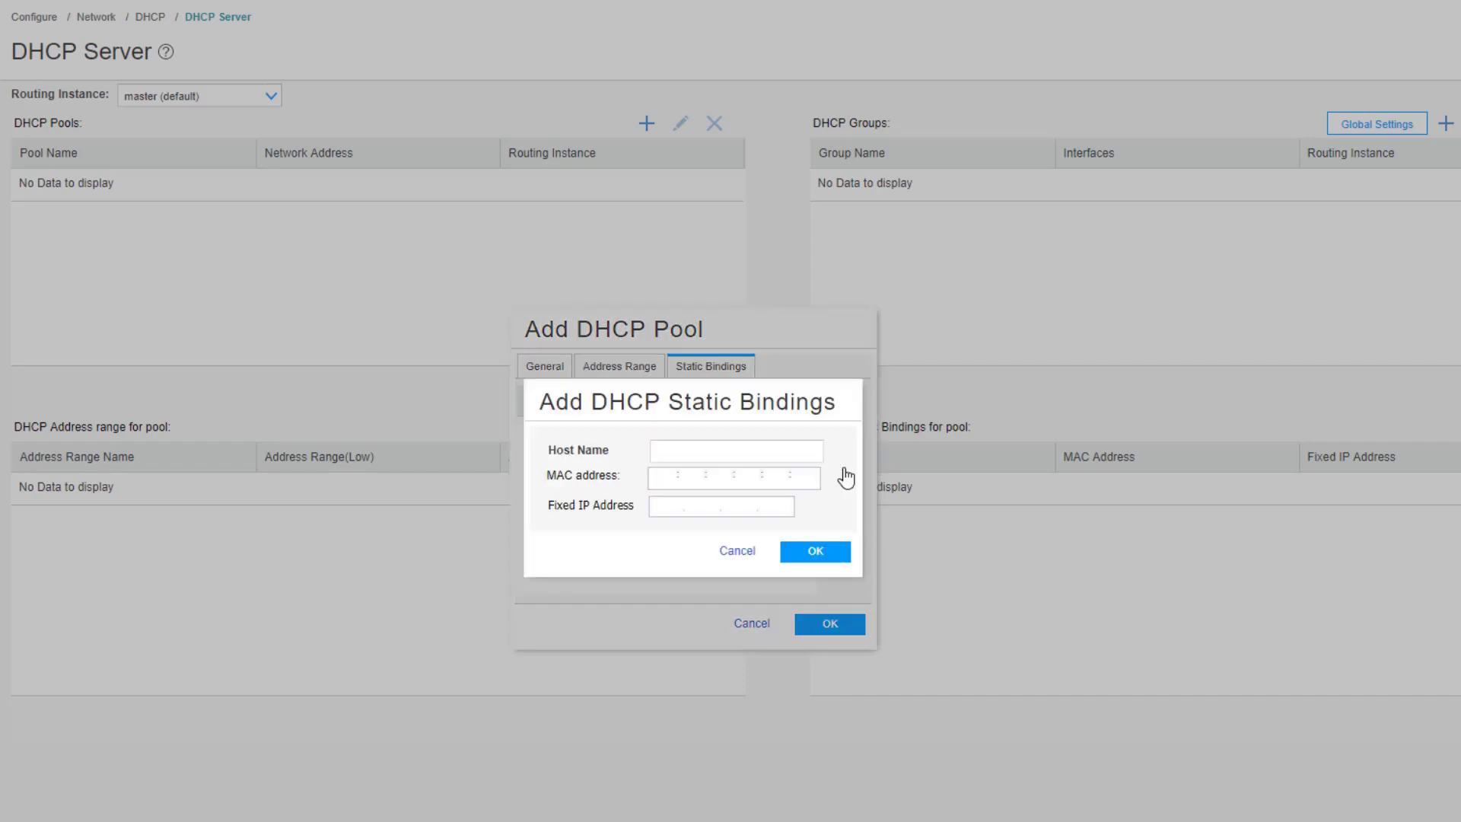
pyautogui.click(681, 454)
pyautogui.write('Printer-1')
pyautogui.press('Tab')
pyautogui.write('0c:86:10:62:2f:08')
pyautogui.click(656, 508)
pyautogui.write('10.1.1.100')
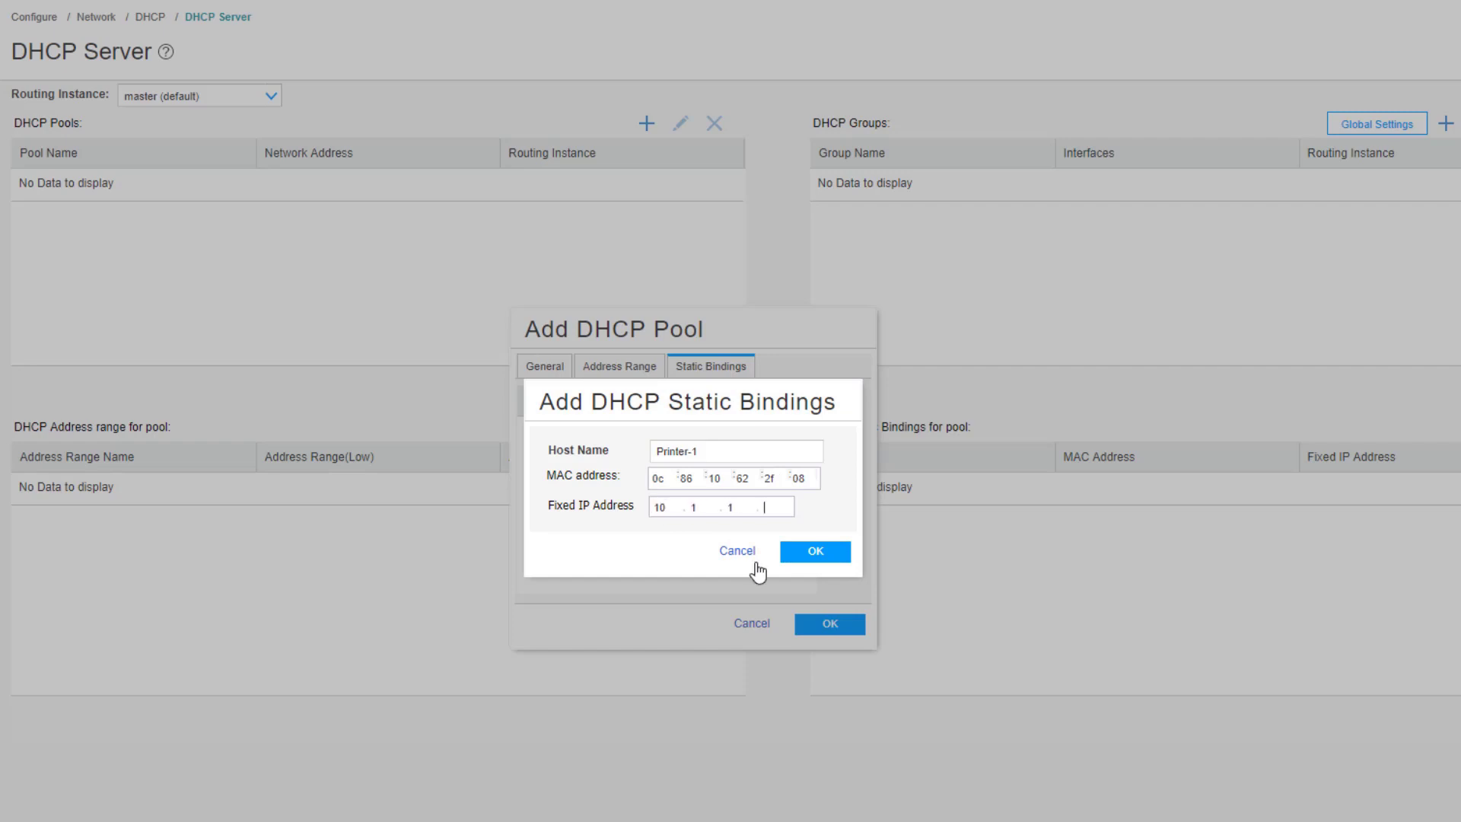
pyautogui.click(815, 552)
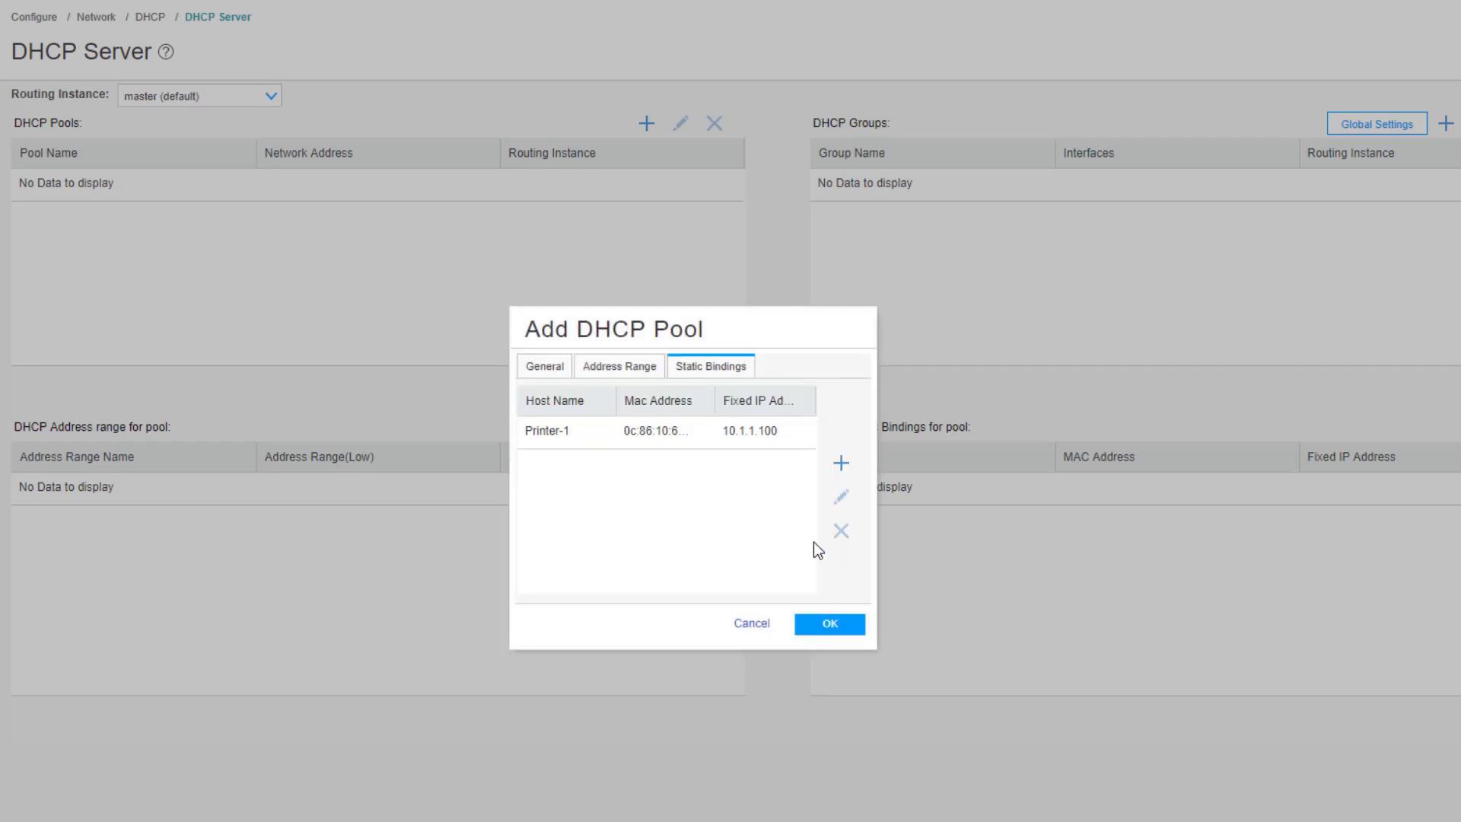
pyautogui.click(831, 622)
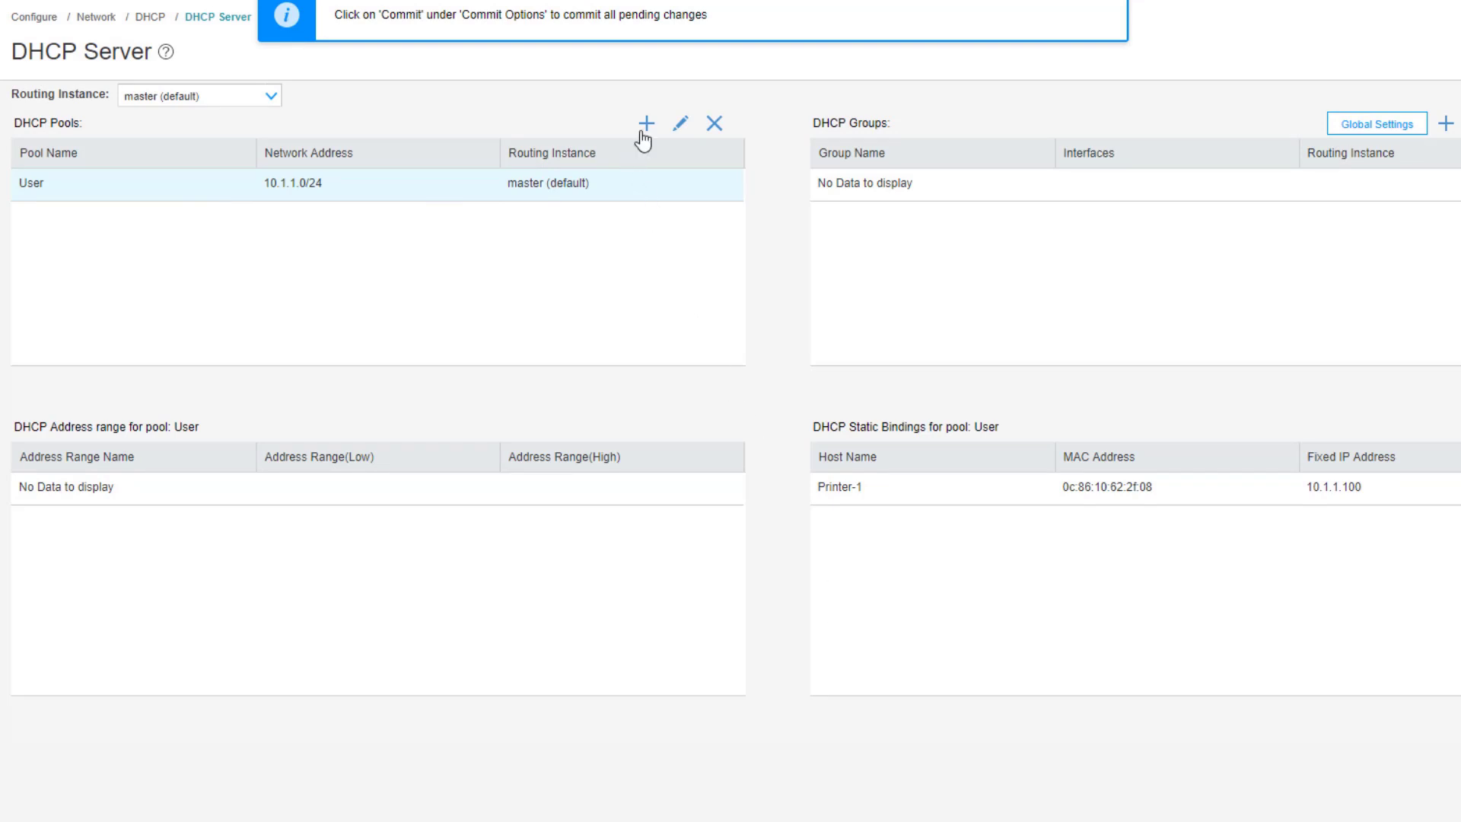
# Add a second pool named Servers for network 172.29.1.0/24.
pyautogui.click(643, 128)
pyautogui.click(661, 409)
pyautogui.write('Servers')
pyautogui.click(661, 485)
pyautogui.write('172.29.1.0')
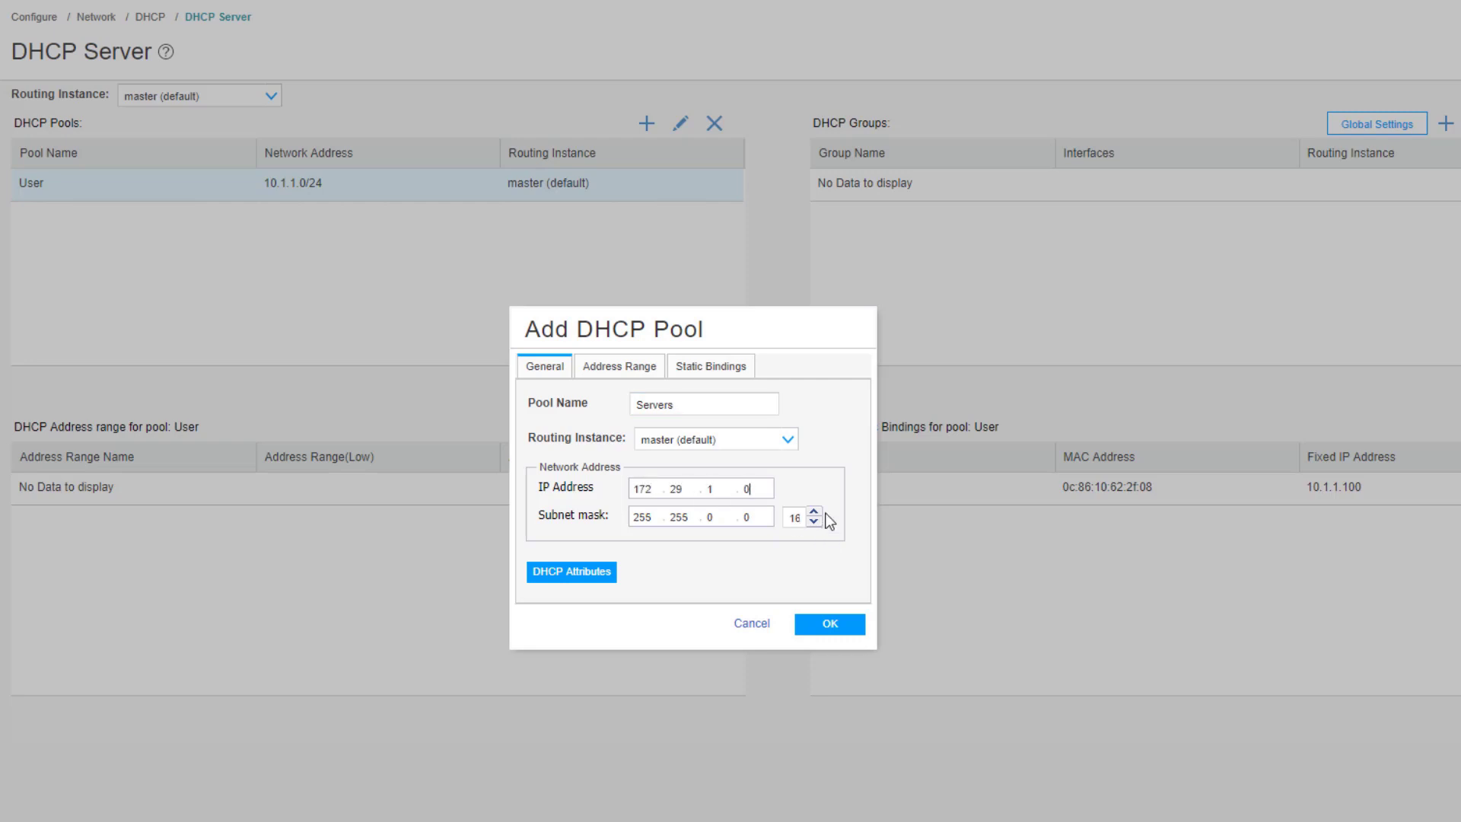
pyautogui.click(813, 512)
pyautogui.click(814, 521)
pyautogui.click(814, 522)
pyautogui.click(814, 522)
pyautogui.click(814, 522)
pyautogui.click(814, 522)
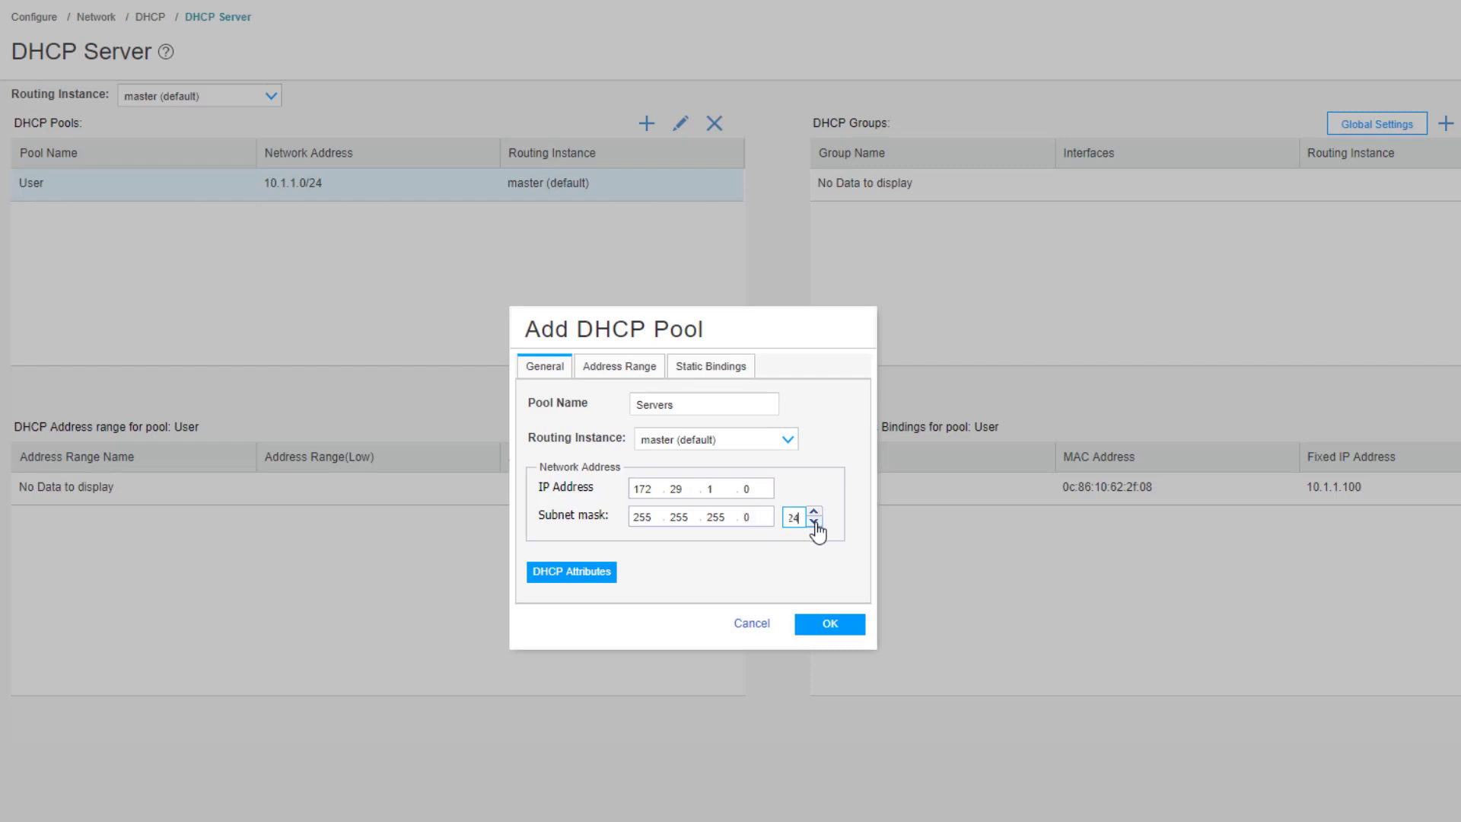
# Give the Servers pool DNS server 8.8.8.8 and gateway router 172.29.1.1.
pyautogui.click(585, 576)
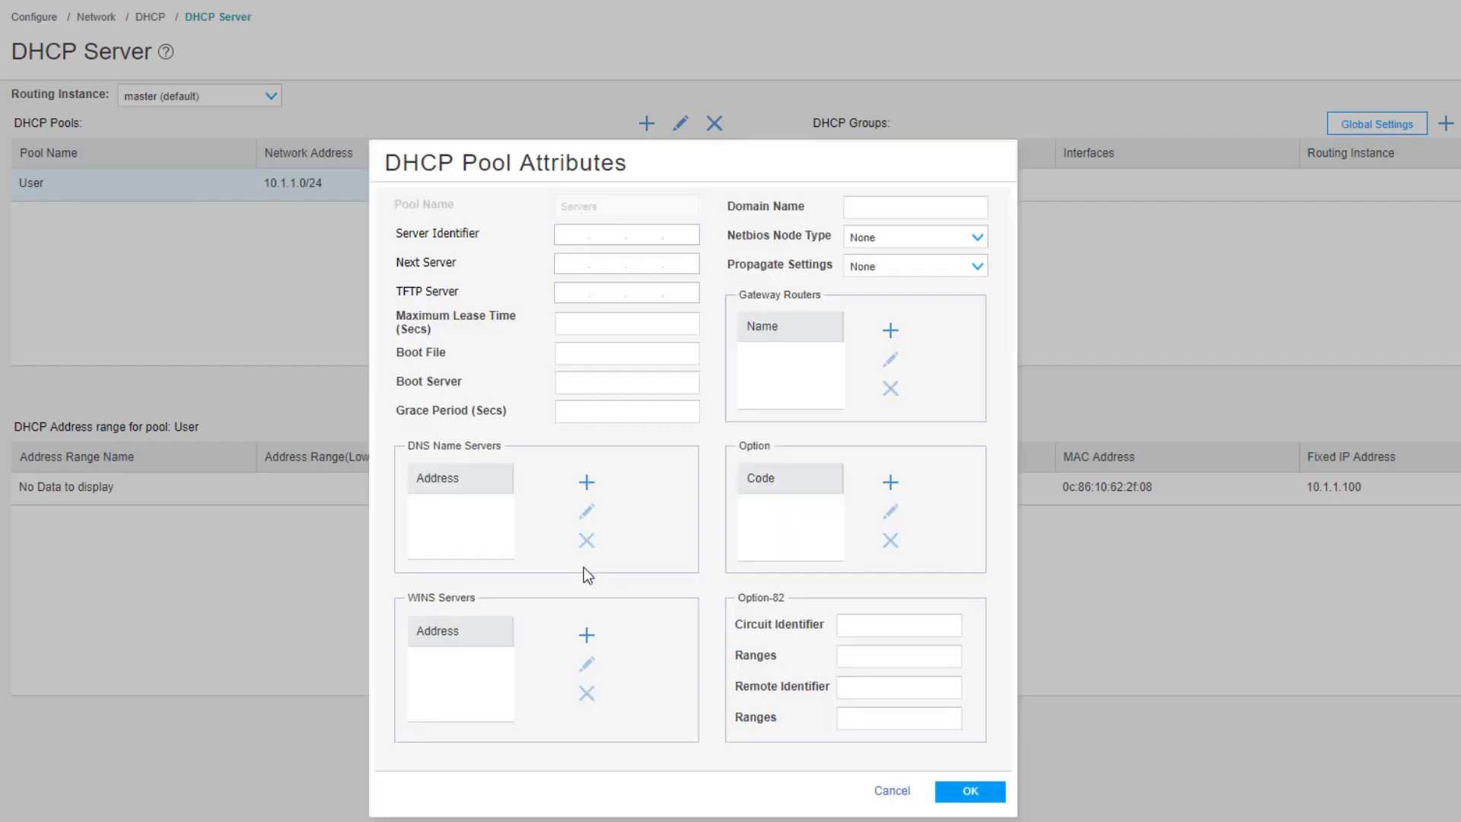
pyautogui.click(586, 482)
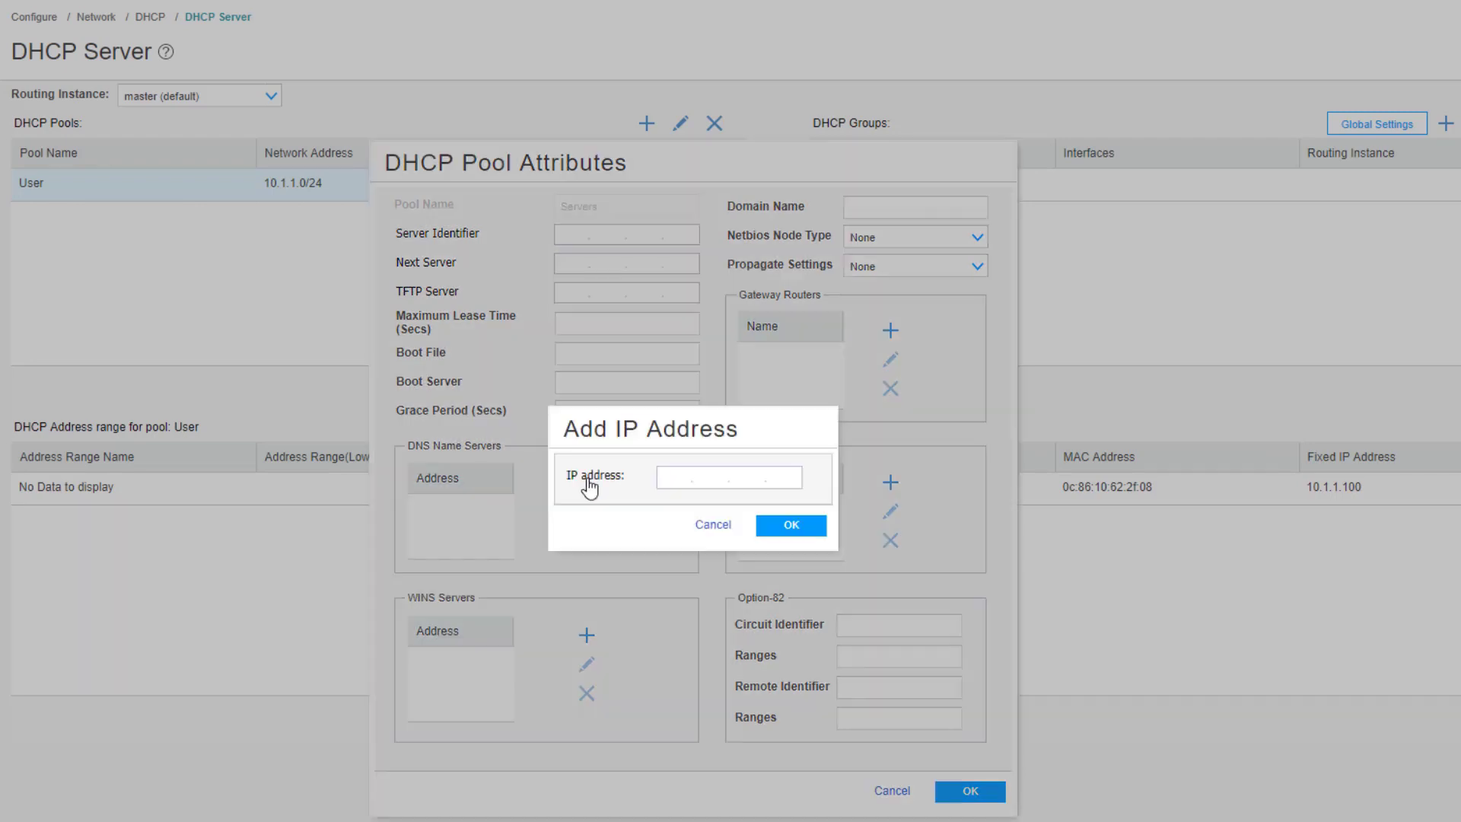
pyautogui.write('8.8.8.8')
pyautogui.click(775, 525)
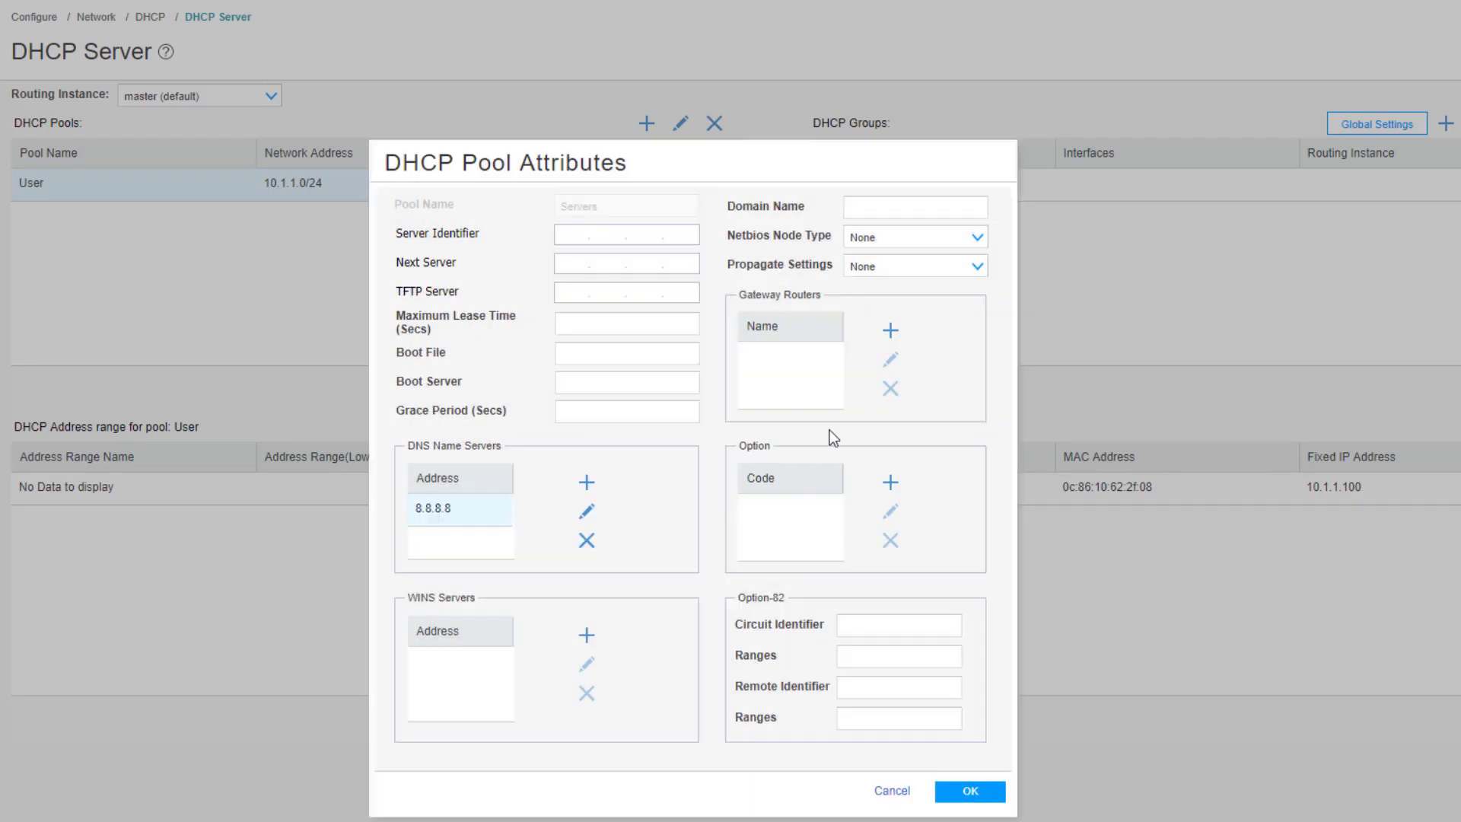
pyautogui.click(890, 330)
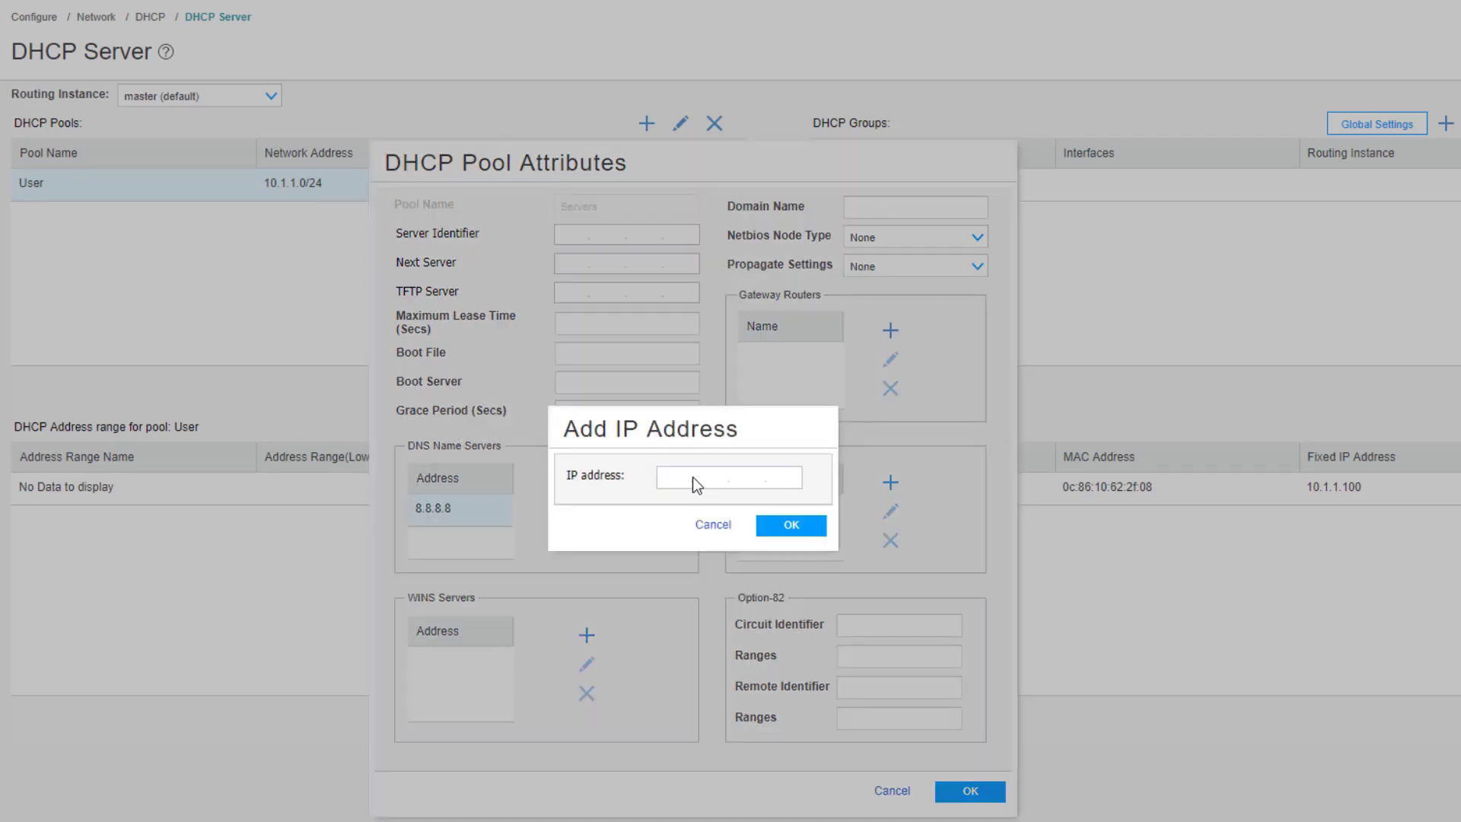
pyautogui.write('172.29.1.1')
pyautogui.click(788, 520)
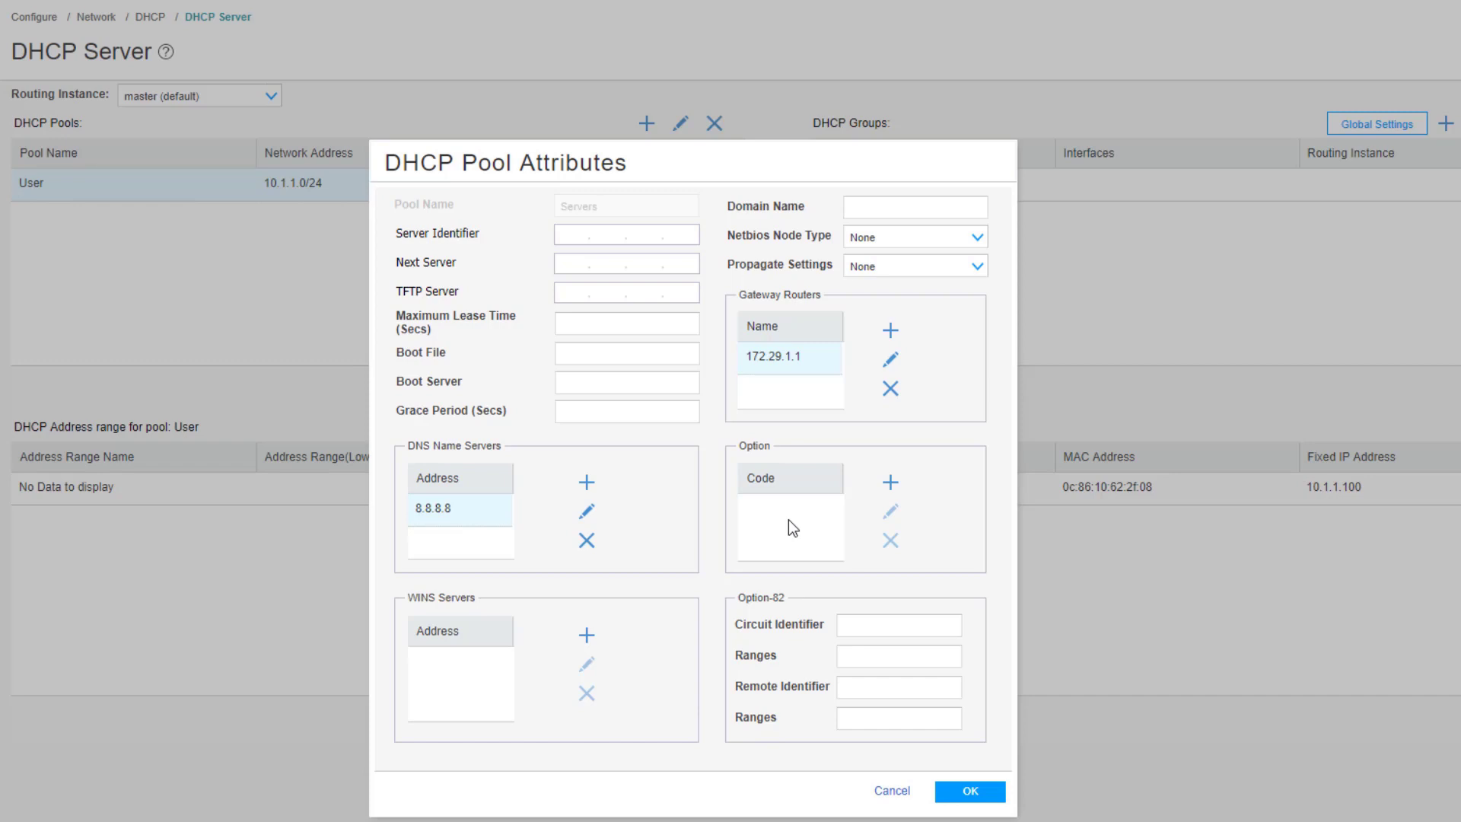
# Add address range Servers-Range, 172.29.1.100–172.29.1.200, and save the Servers pool.
pyautogui.click(944, 793)
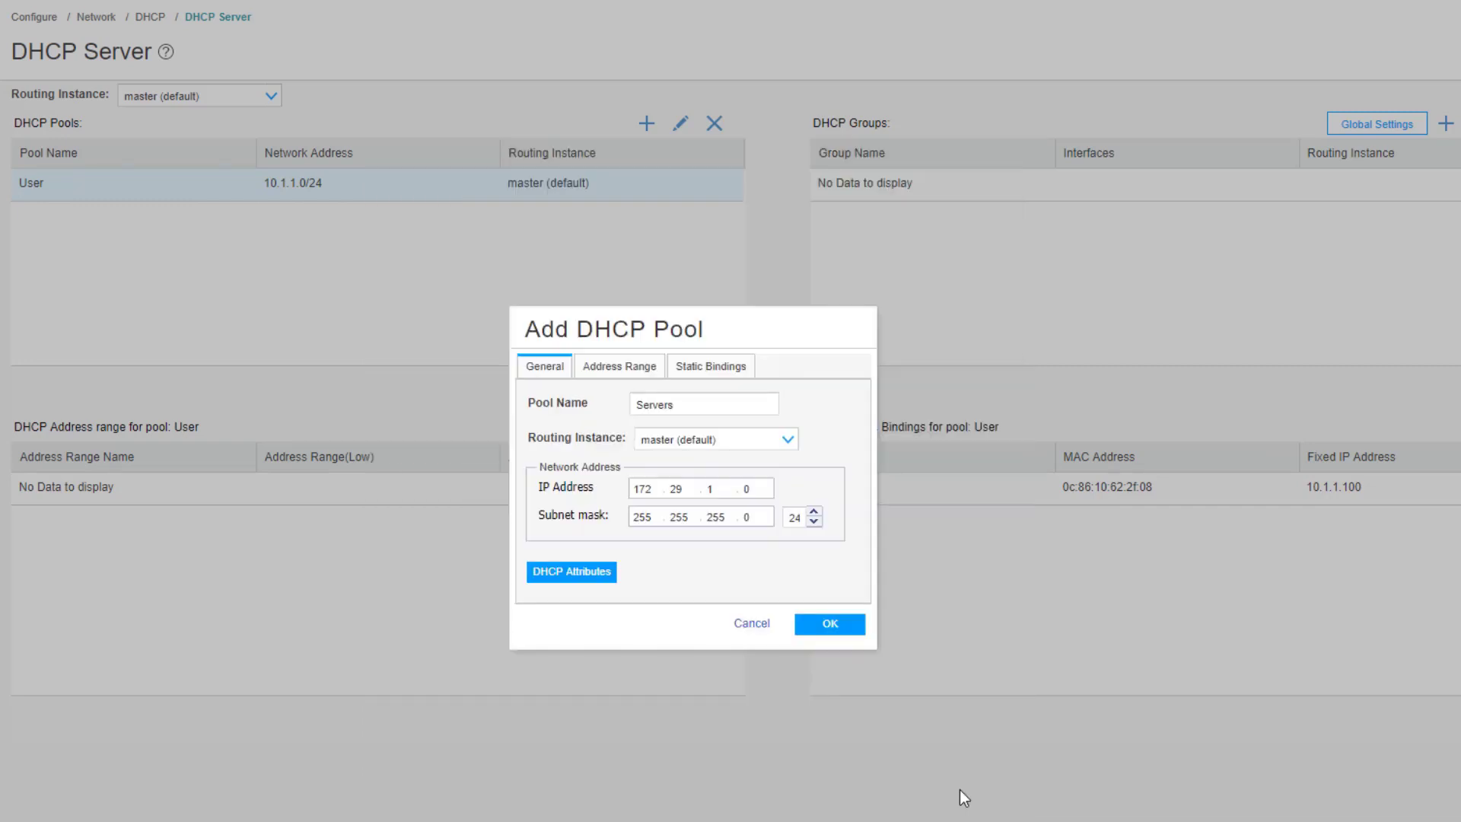
pyautogui.click(638, 371)
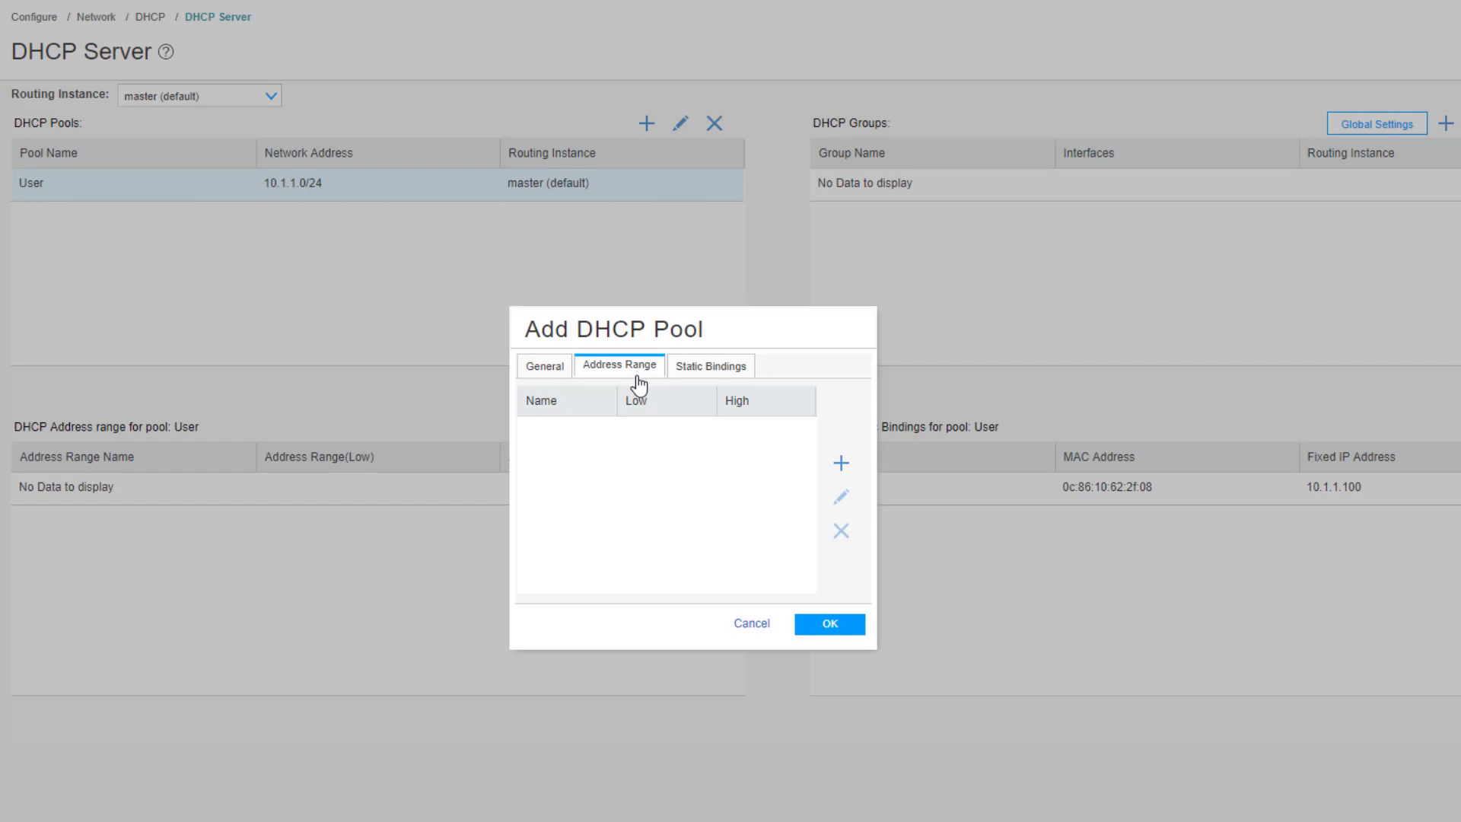
pyautogui.click(842, 461)
pyautogui.click(694, 421)
pyautogui.write('Servers-Range')
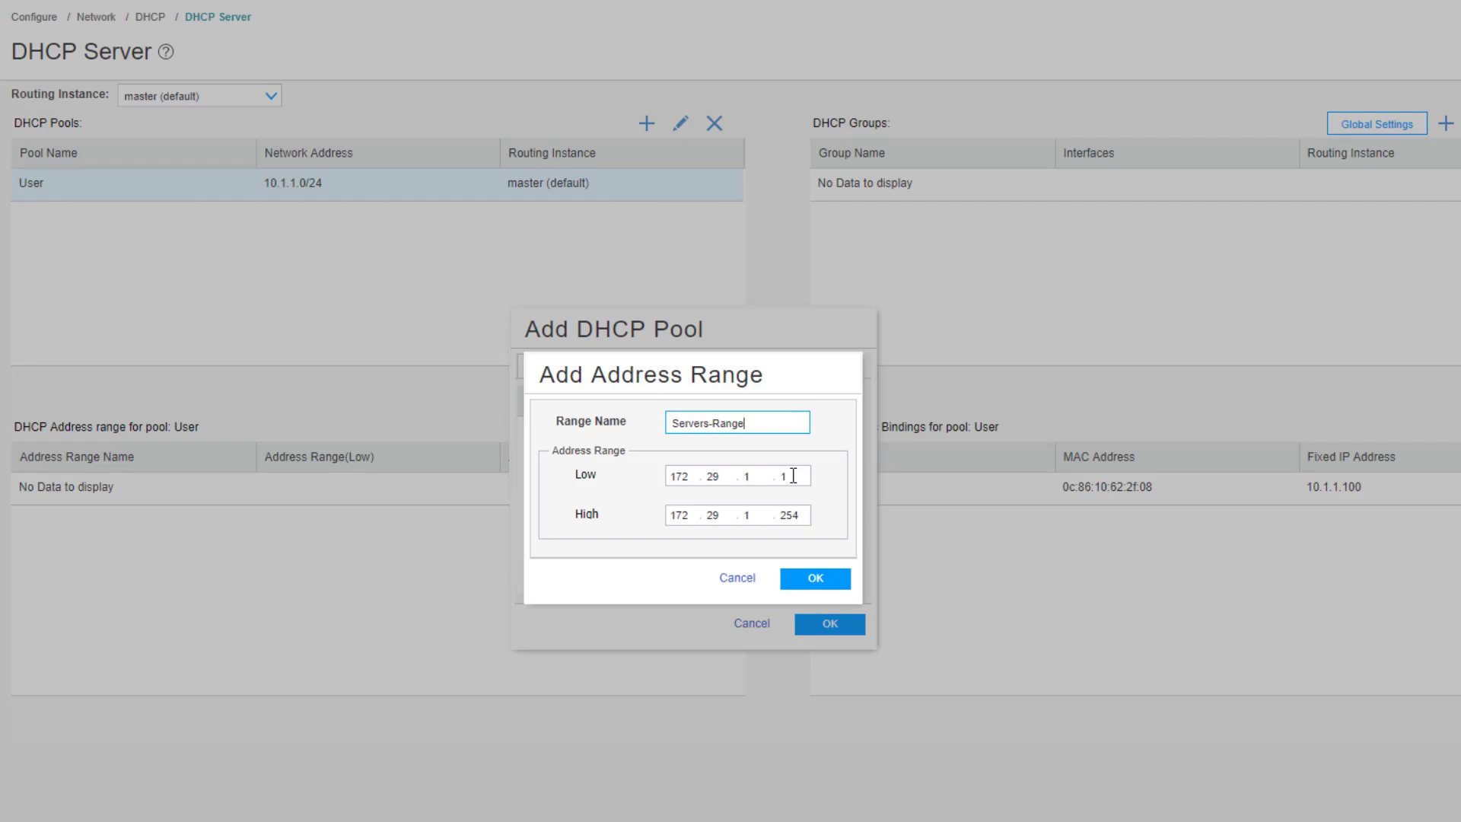
pyautogui.click(792, 476)
pyautogui.write('00')
pyautogui.press('Tab')
pyautogui.press('Tab')
pyautogui.press('Tab')
pyautogui.press('Tab')
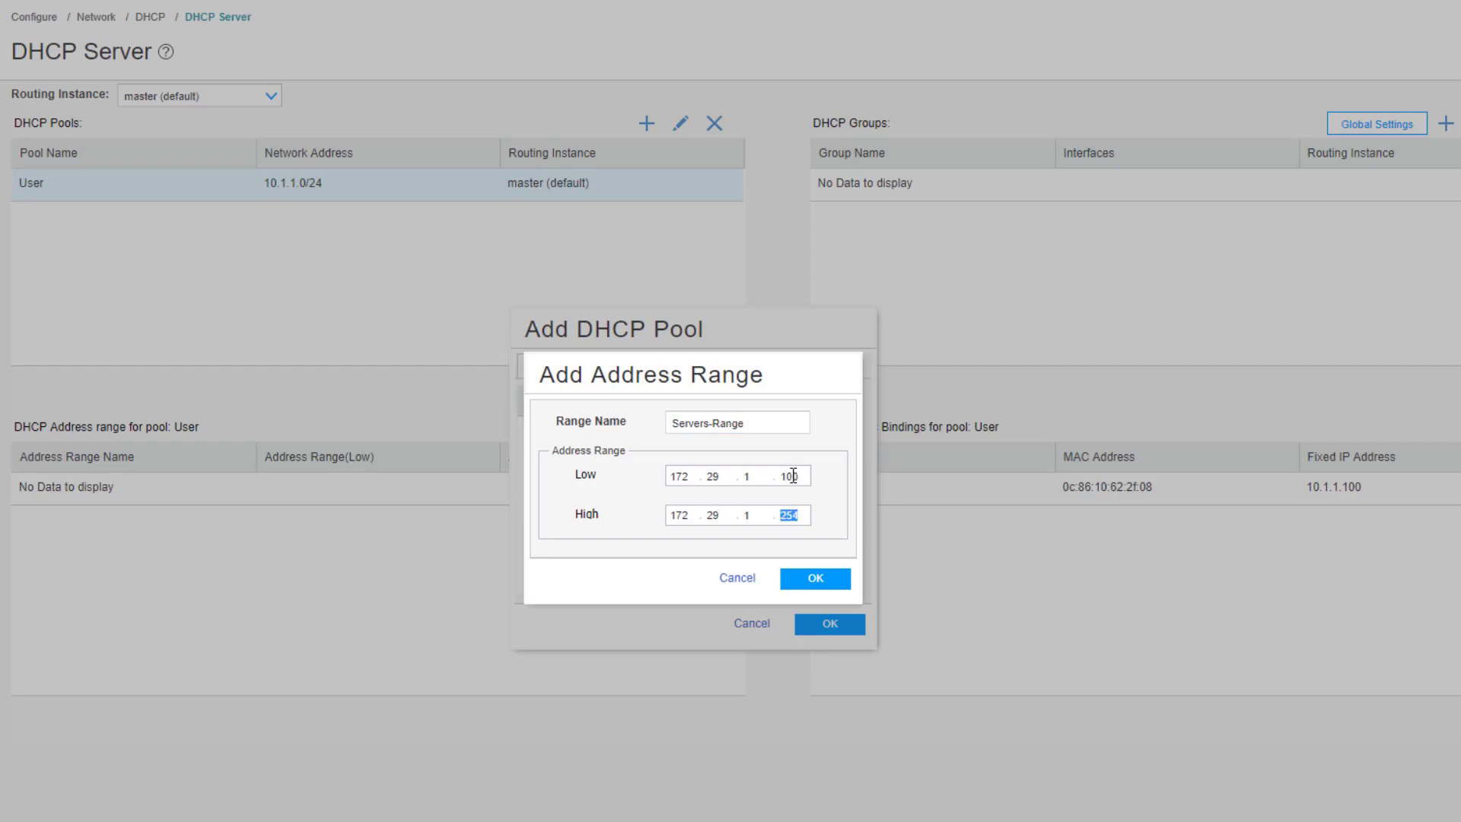
pyautogui.write('200')
pyautogui.click(818, 580)
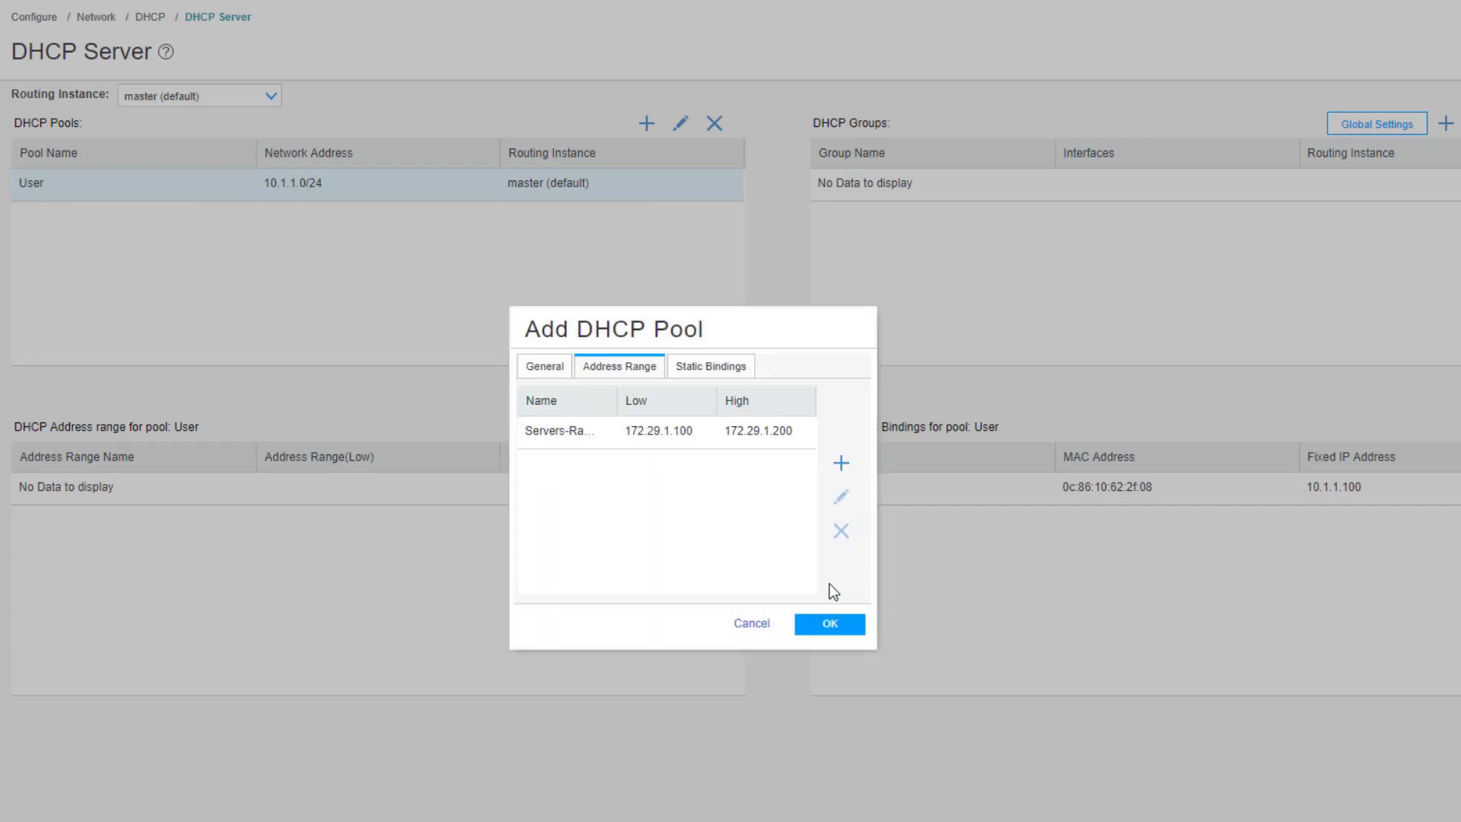
pyautogui.click(829, 625)
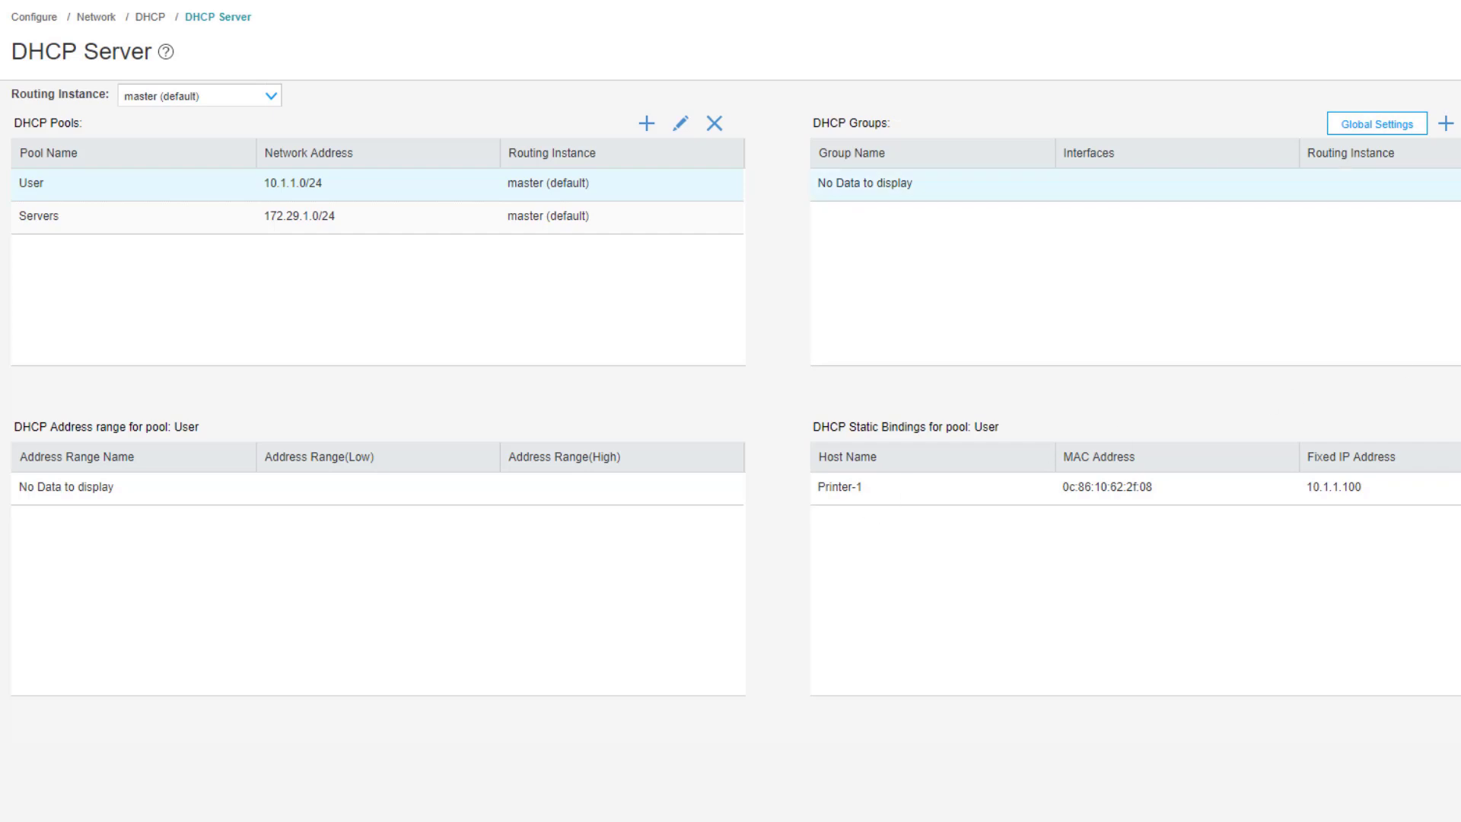
# Create DHCP group User on interface ge-0/0/0.0.
pyautogui.click(1446, 124)
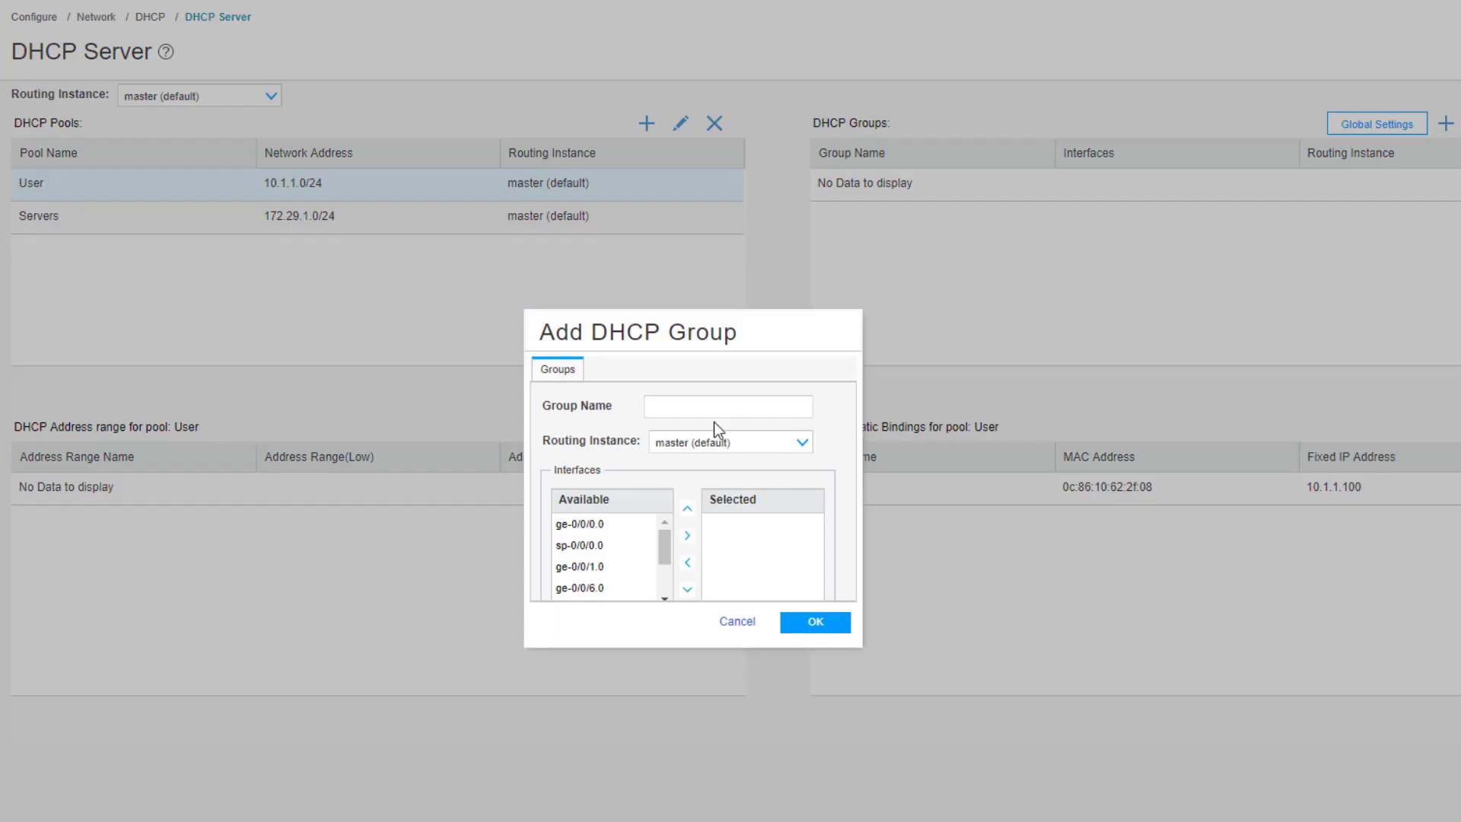
pyautogui.click(687, 407)
pyautogui.write('User')
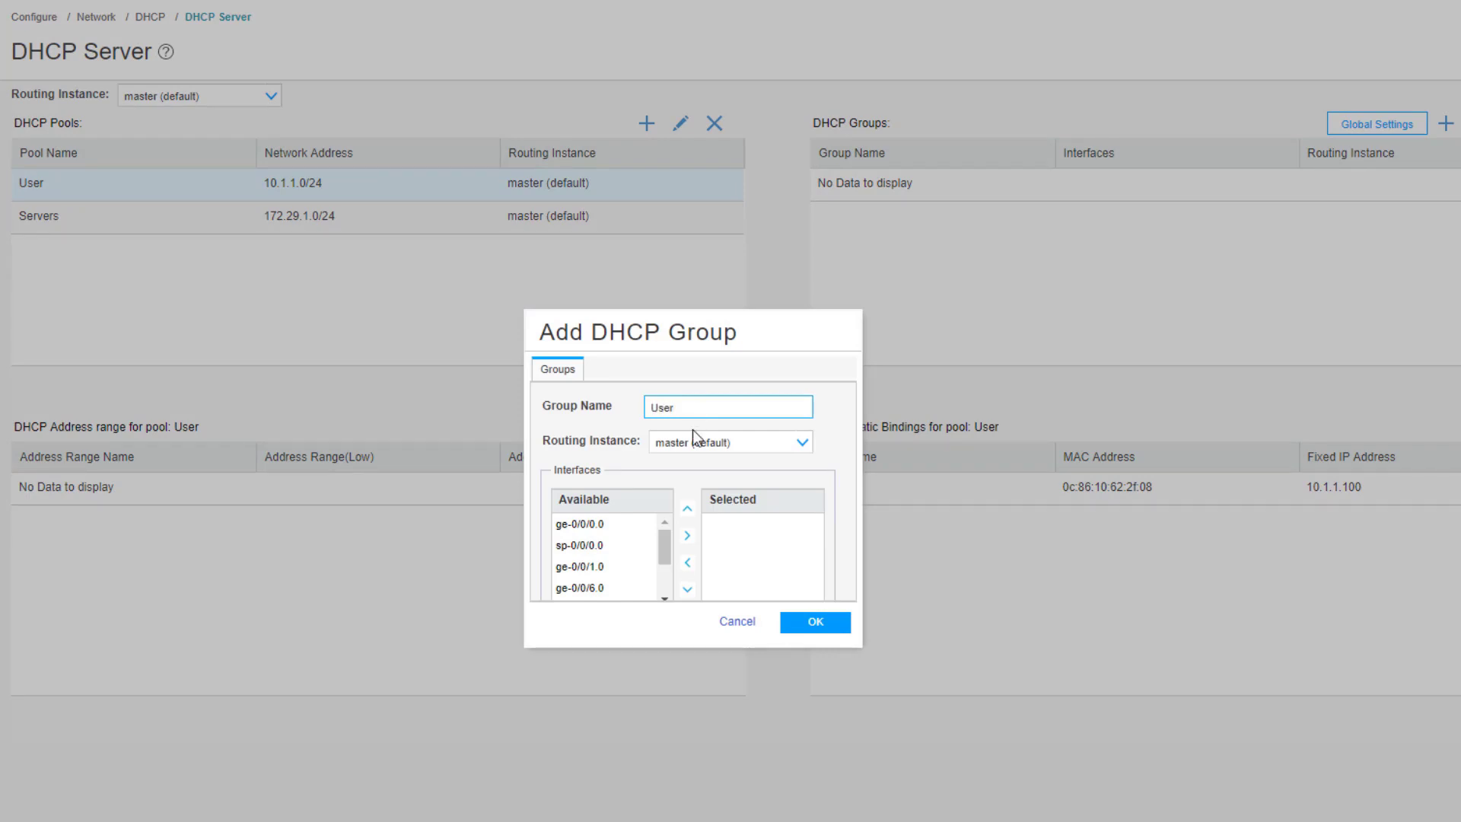
pyautogui.click(609, 564)
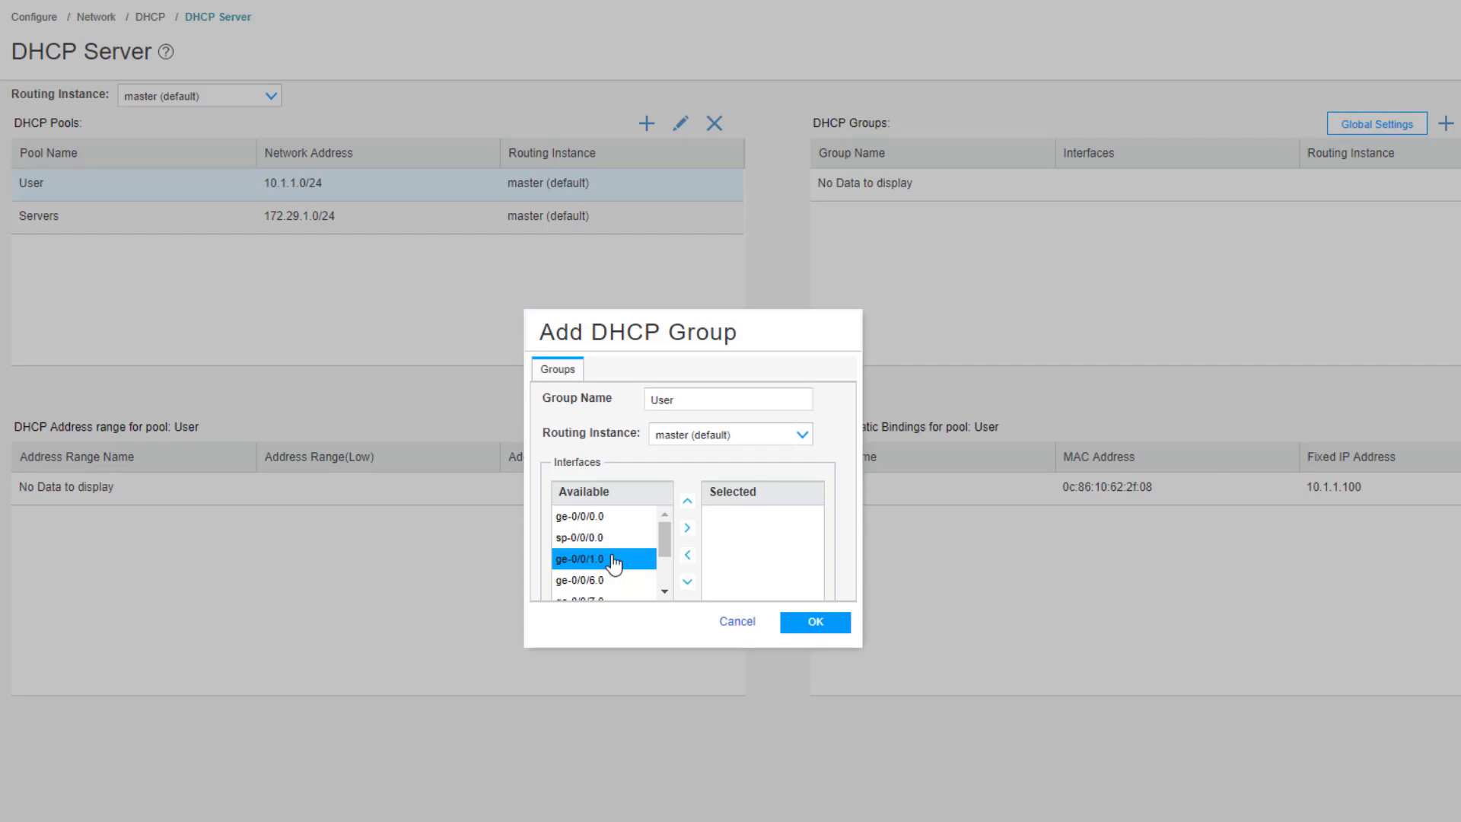
pyautogui.click(611, 517)
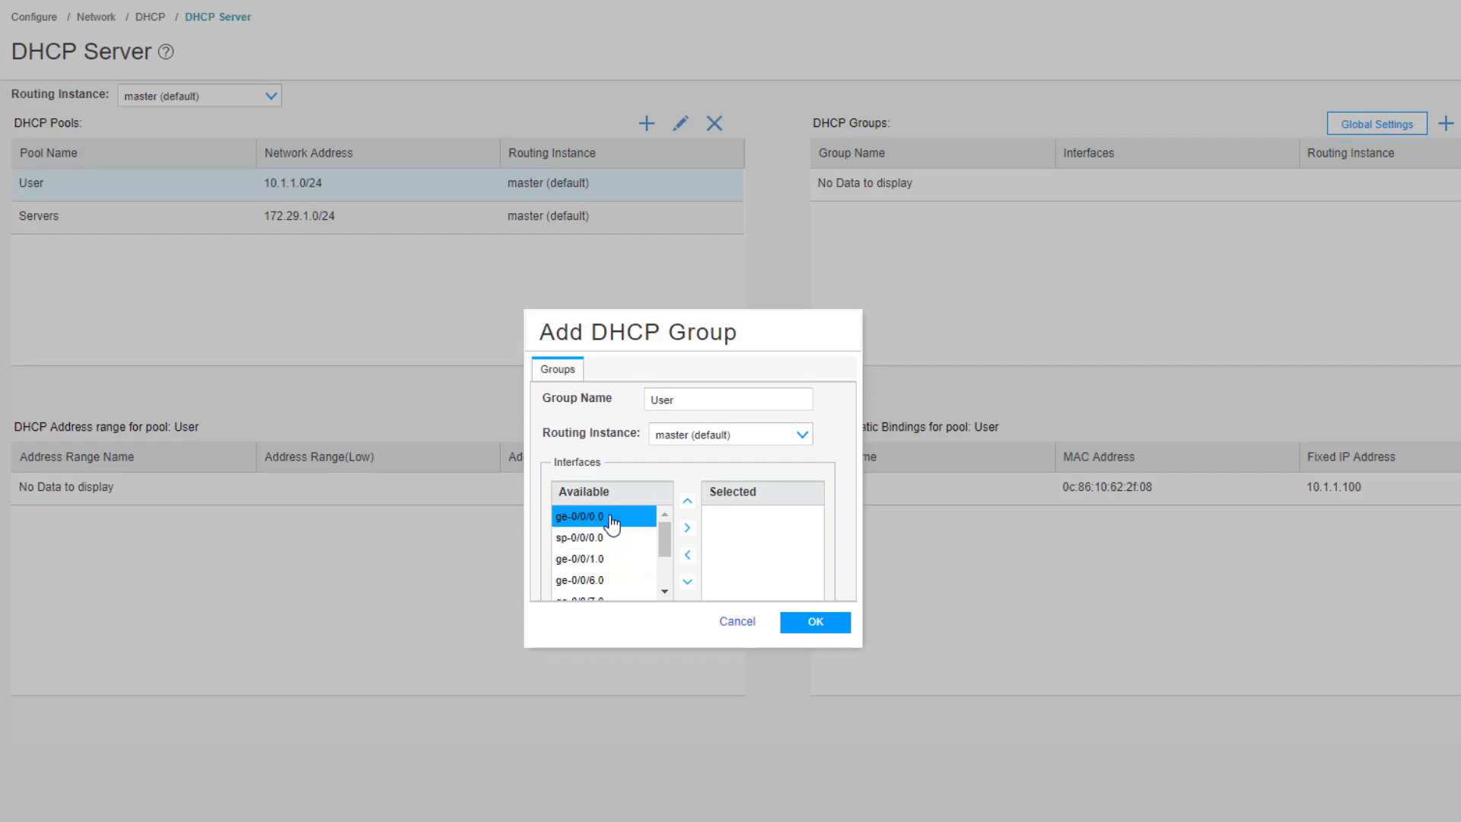
pyautogui.click(691, 528)
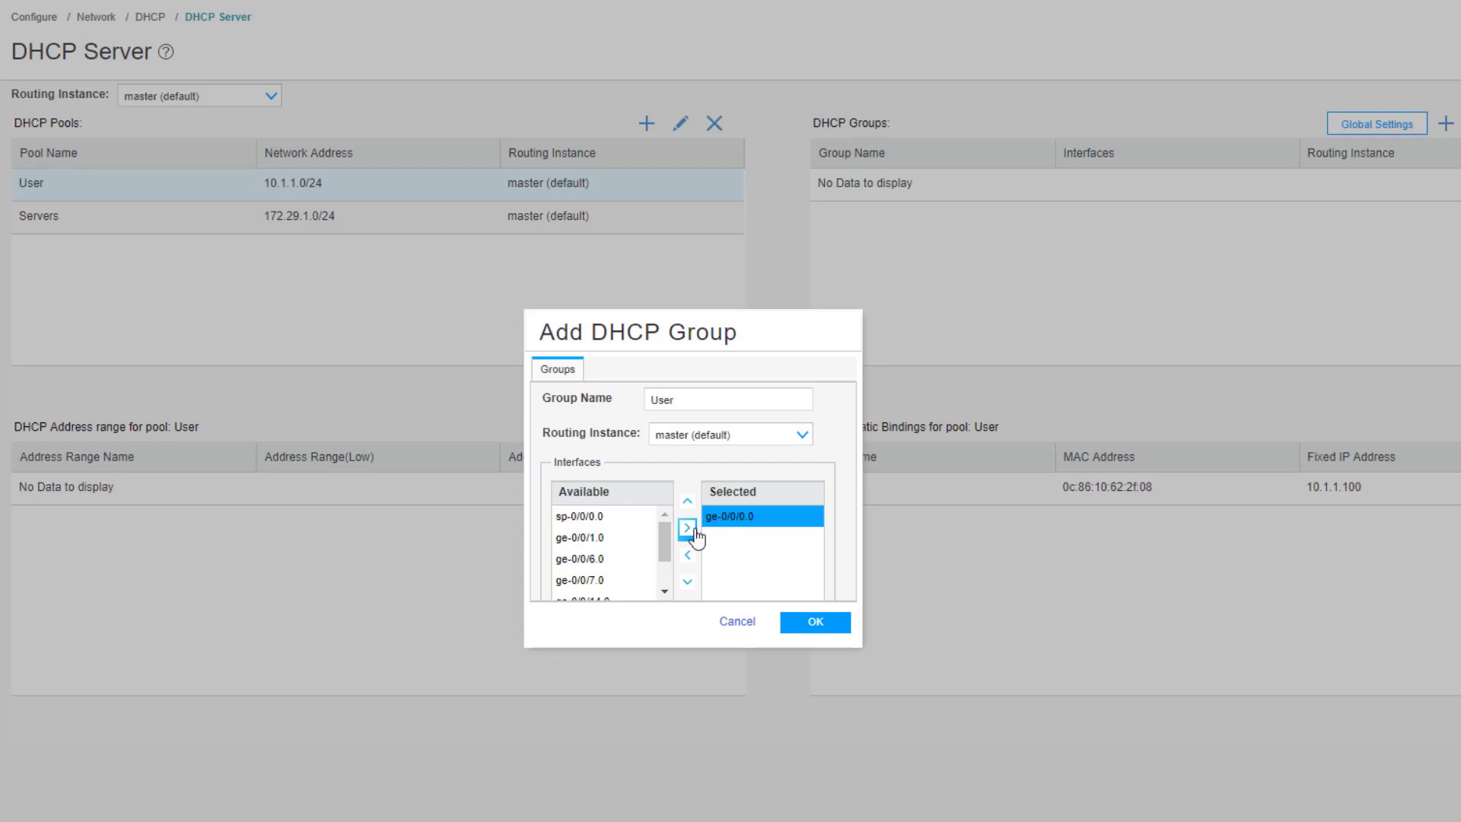
pyautogui.click(806, 618)
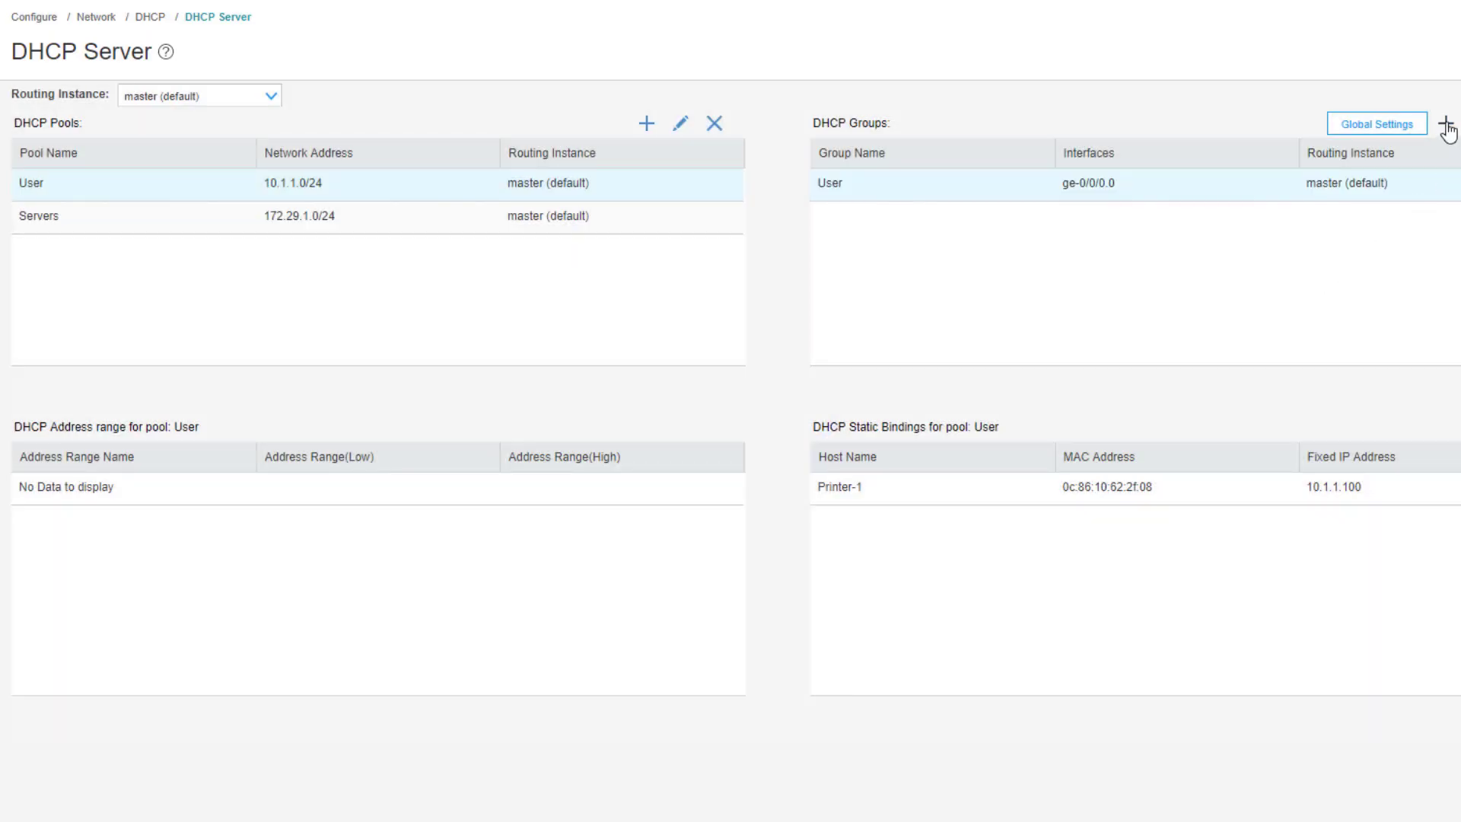
# Create DHCP group Servers on interface ge-0/0/1.0.
pyautogui.click(1445, 125)
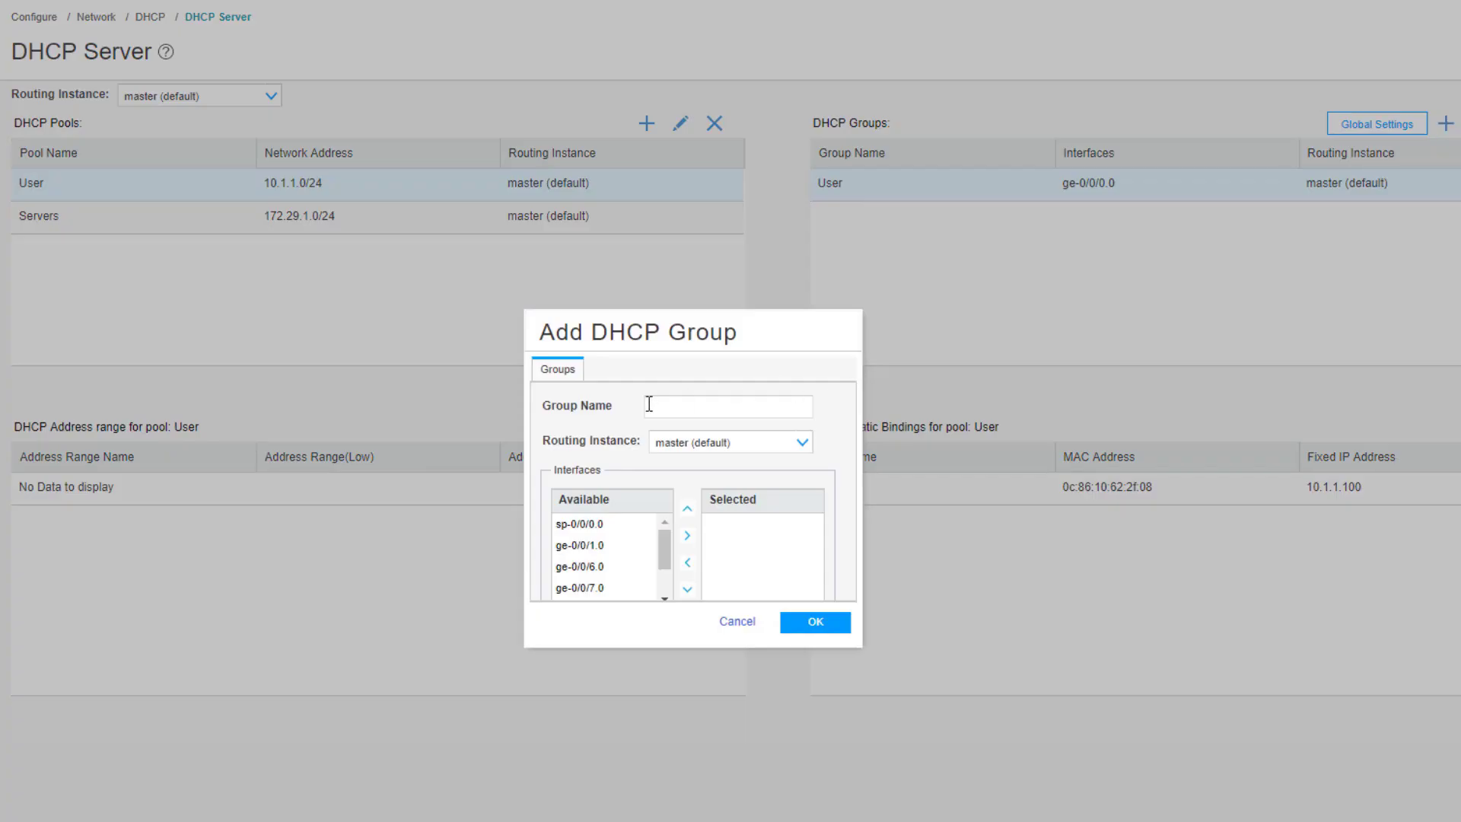
pyautogui.write('Servers')
pyautogui.click(616, 545)
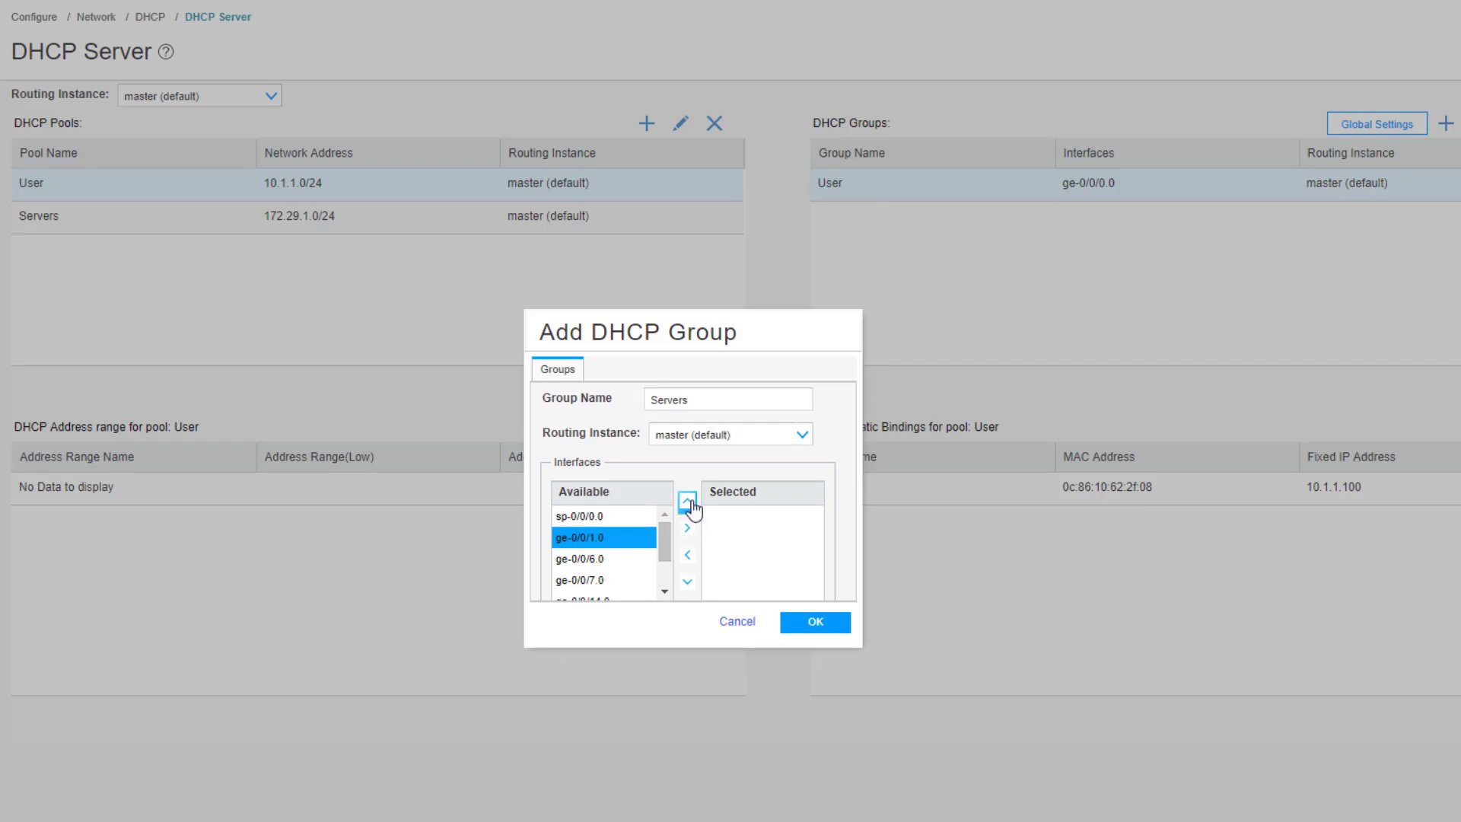
pyautogui.click(687, 528)
pyautogui.click(815, 622)
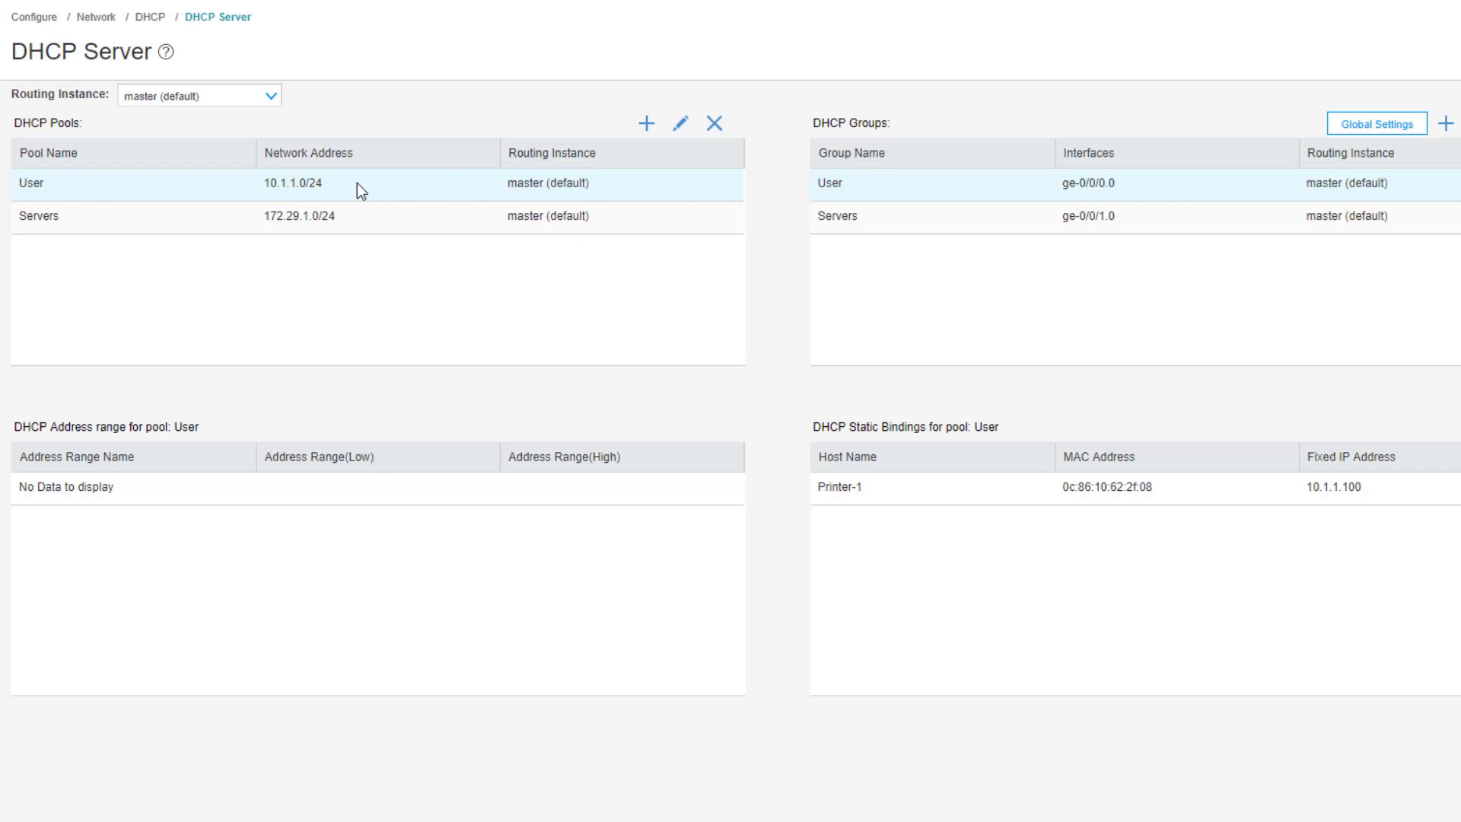
# Select the Servers pool to show its 172.29.1.100–172.29.1.200 range and empty bindings.
pyautogui.click(345, 208)
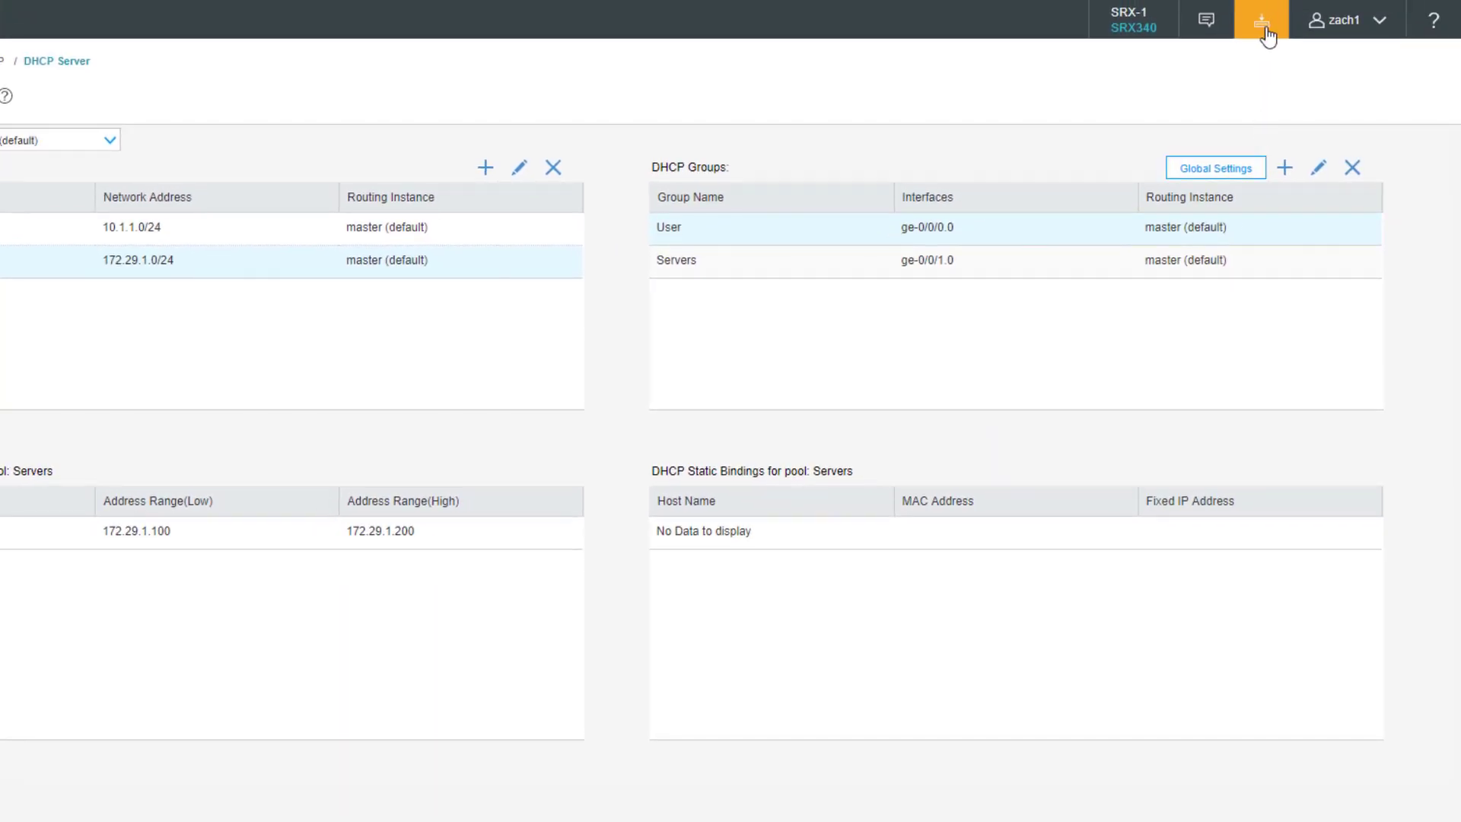
# Commit the DHCP pools and groups configuration to the device.
pyautogui.moveTo(1263, 35)
pyautogui.click(1253, 61)
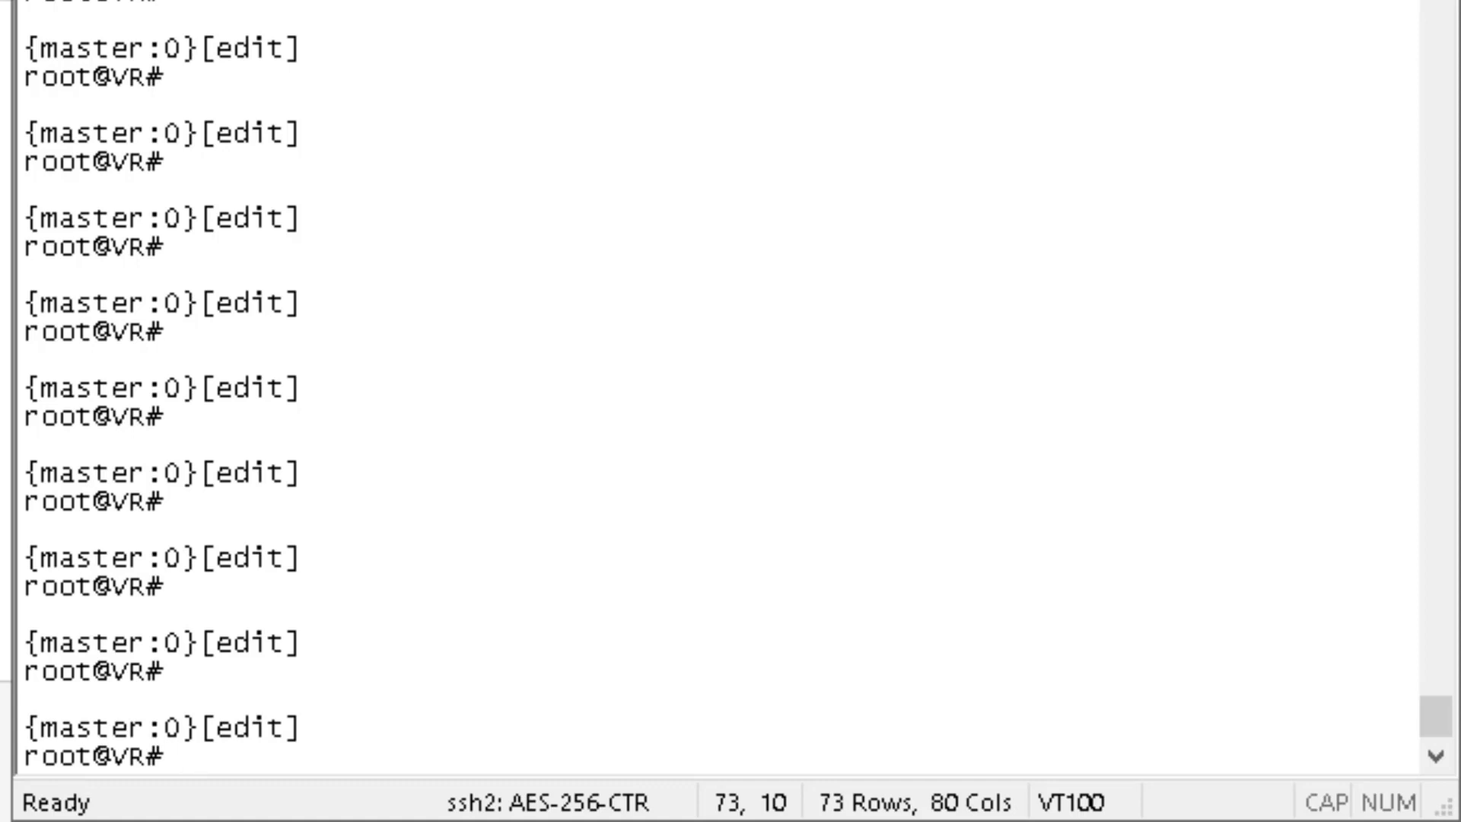
# Commit the VR configuration and check that ge-0/0/4.0, ge-0/0/5.0 and ge-0/0/6.0 have addresses 10.1.1.3, 10.1.1.100 and 172.29.1.101.
pyautogui.write('commit')
pyautogui.press('Return')
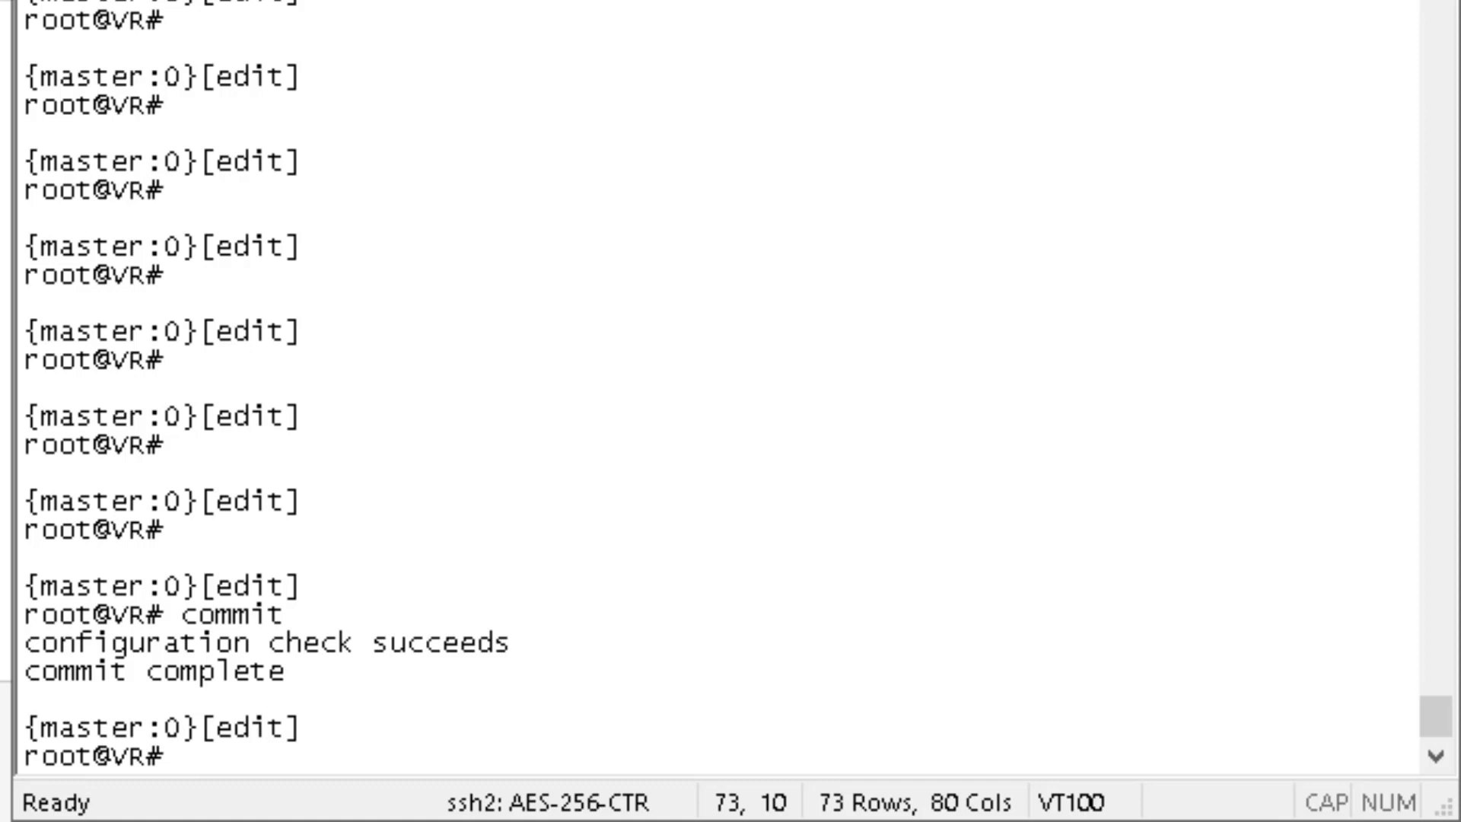
pyautogui.write('run show interfaces terse | match "ge-0/0/4|ge-0/0/5|ge-0/0/6"')
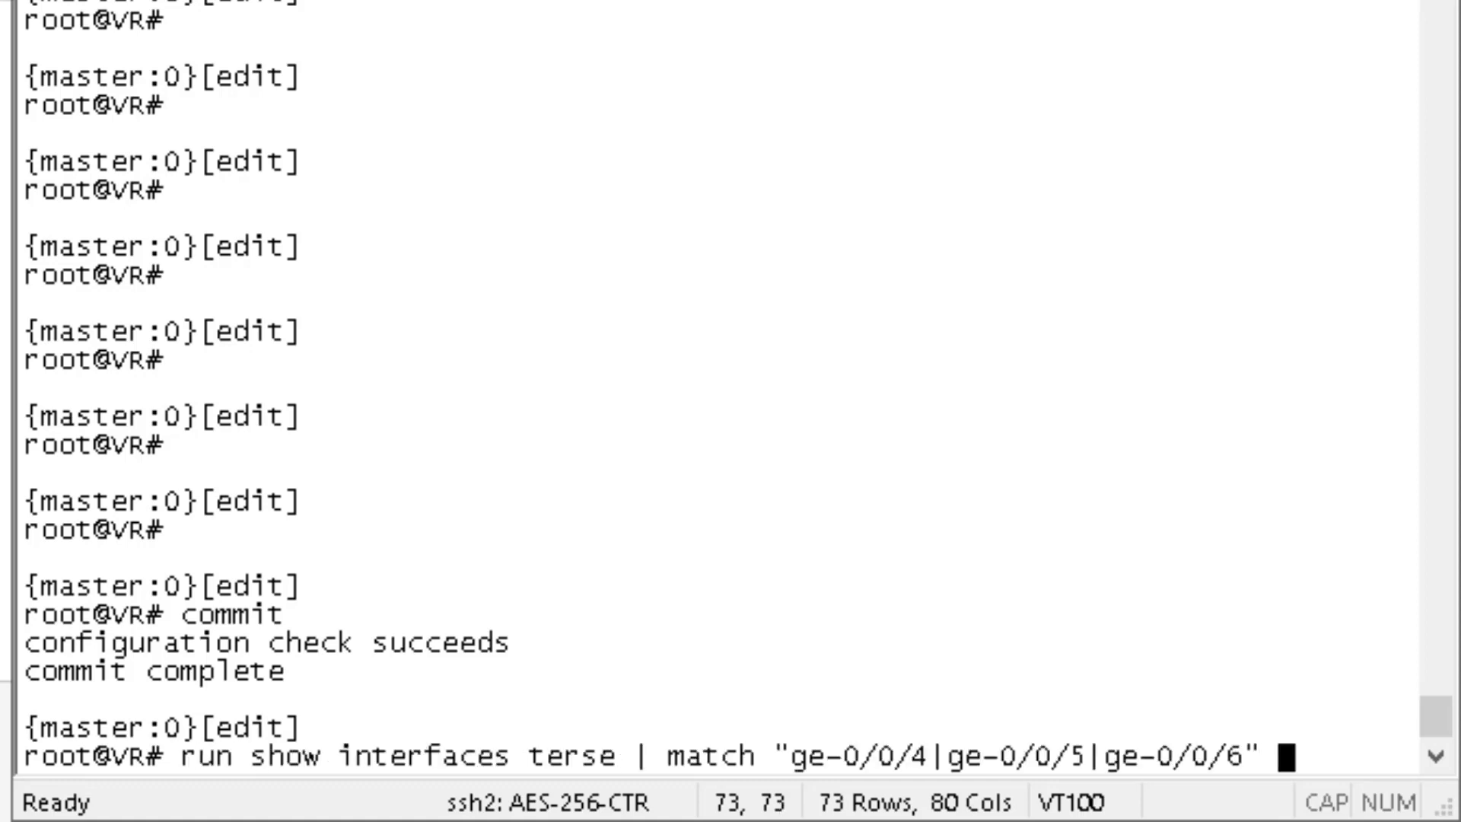
pyautogui.press('Return')
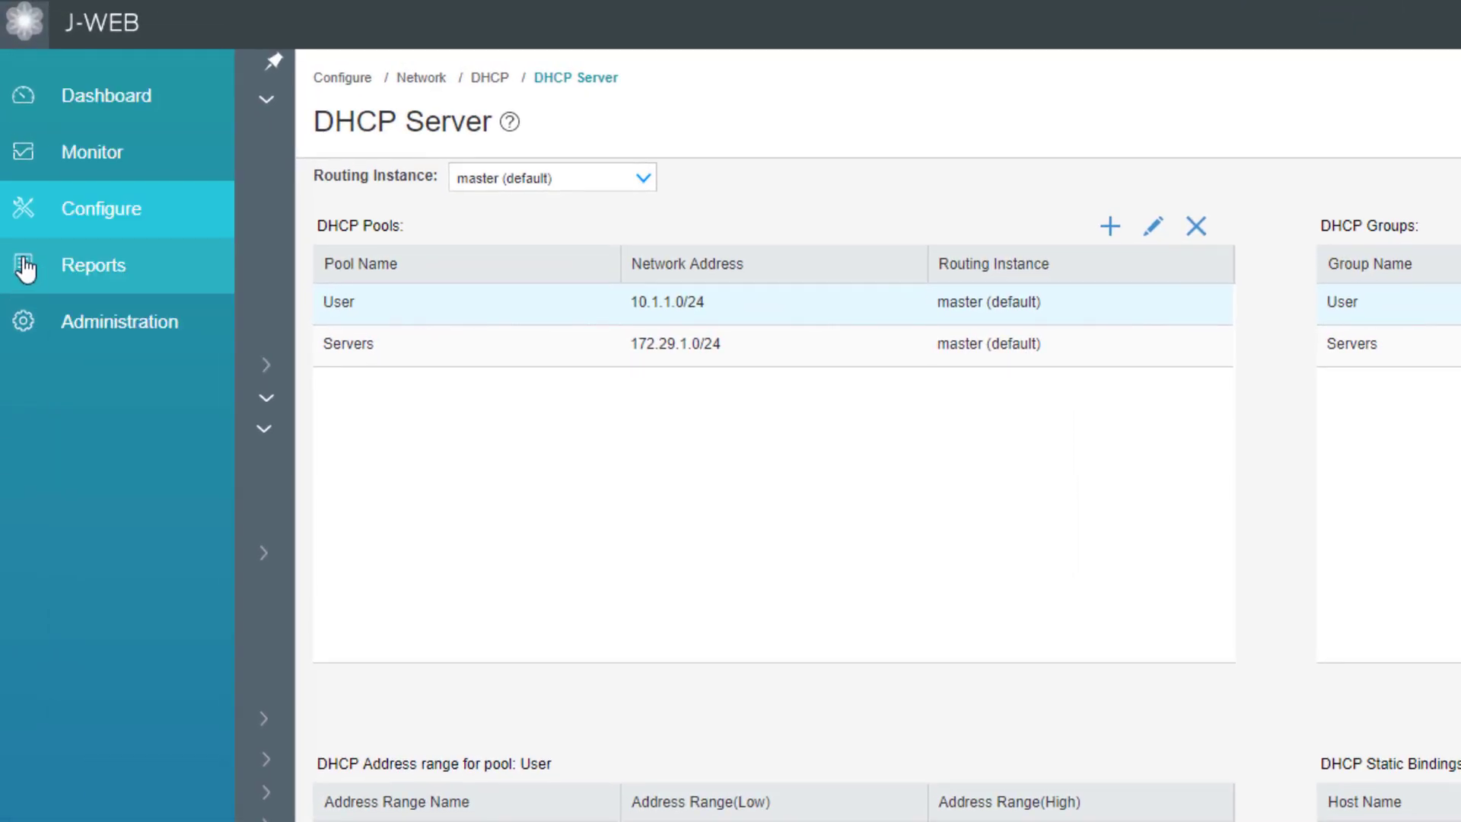
# Go to Monitor > DHCP > DHCP Server to view the three bound leases and the sent message counters.
pyautogui.click(26, 152)
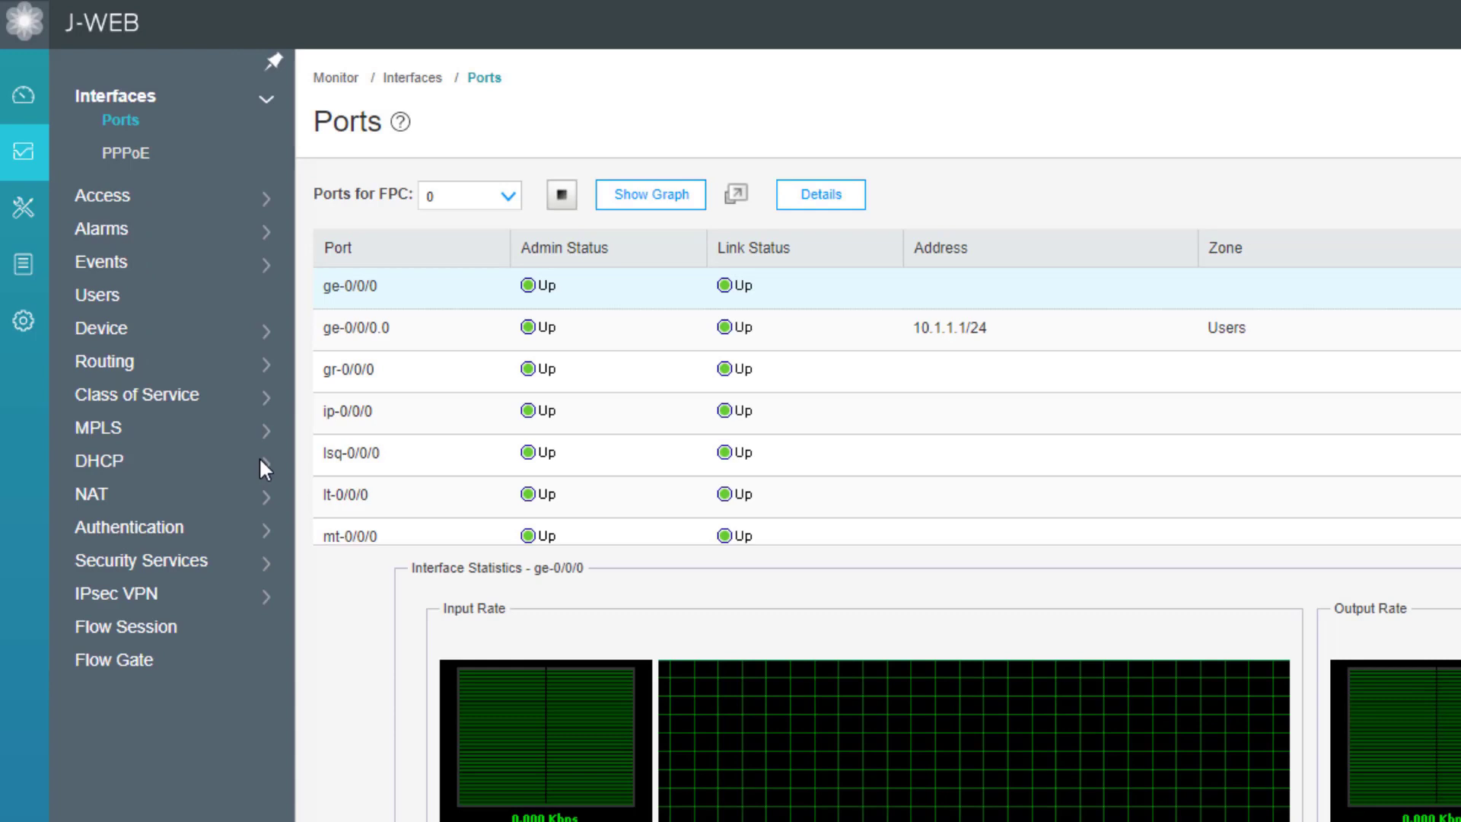
pyautogui.click(120, 466)
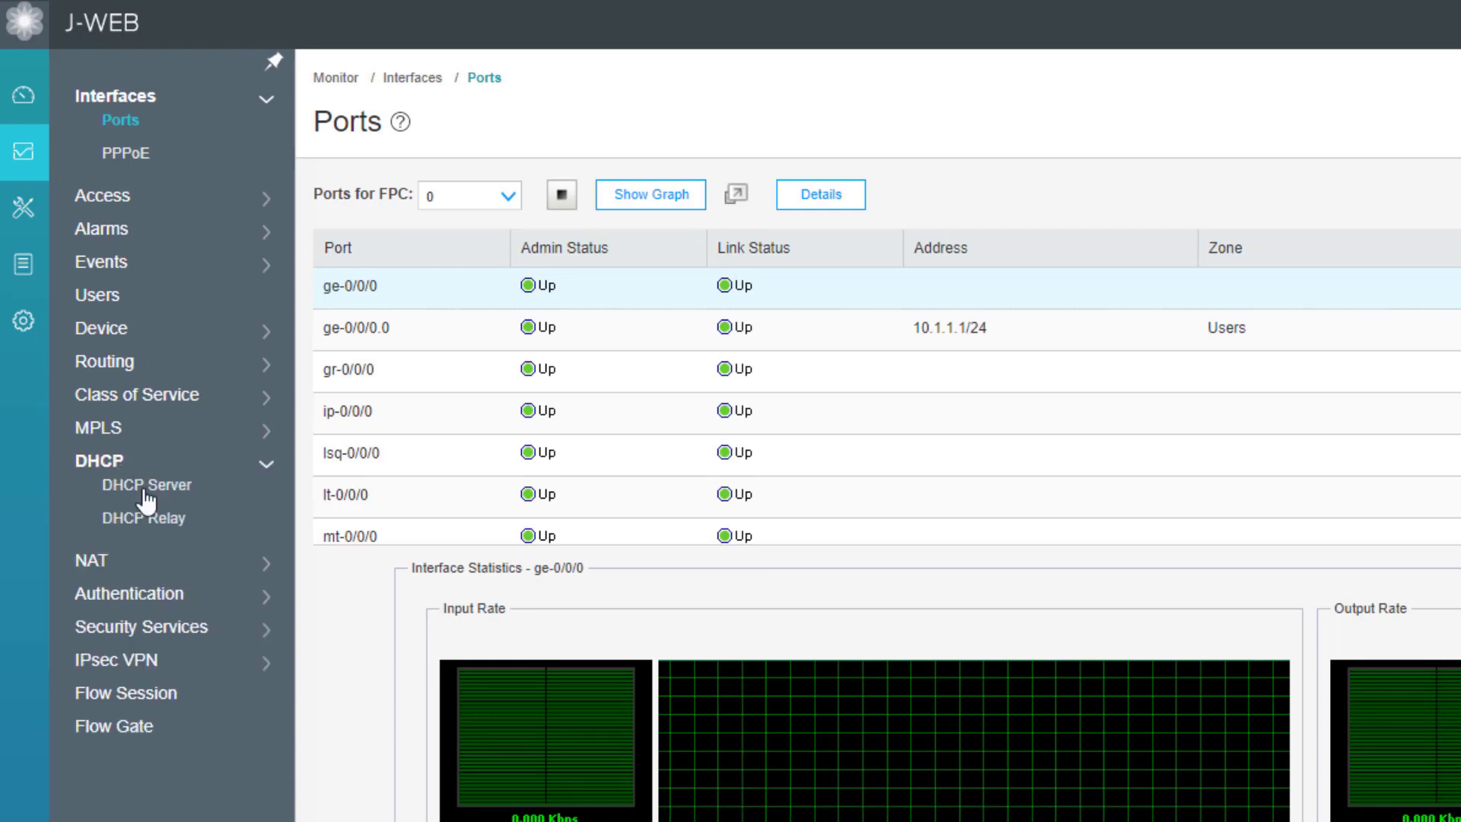
pyautogui.click(145, 495)
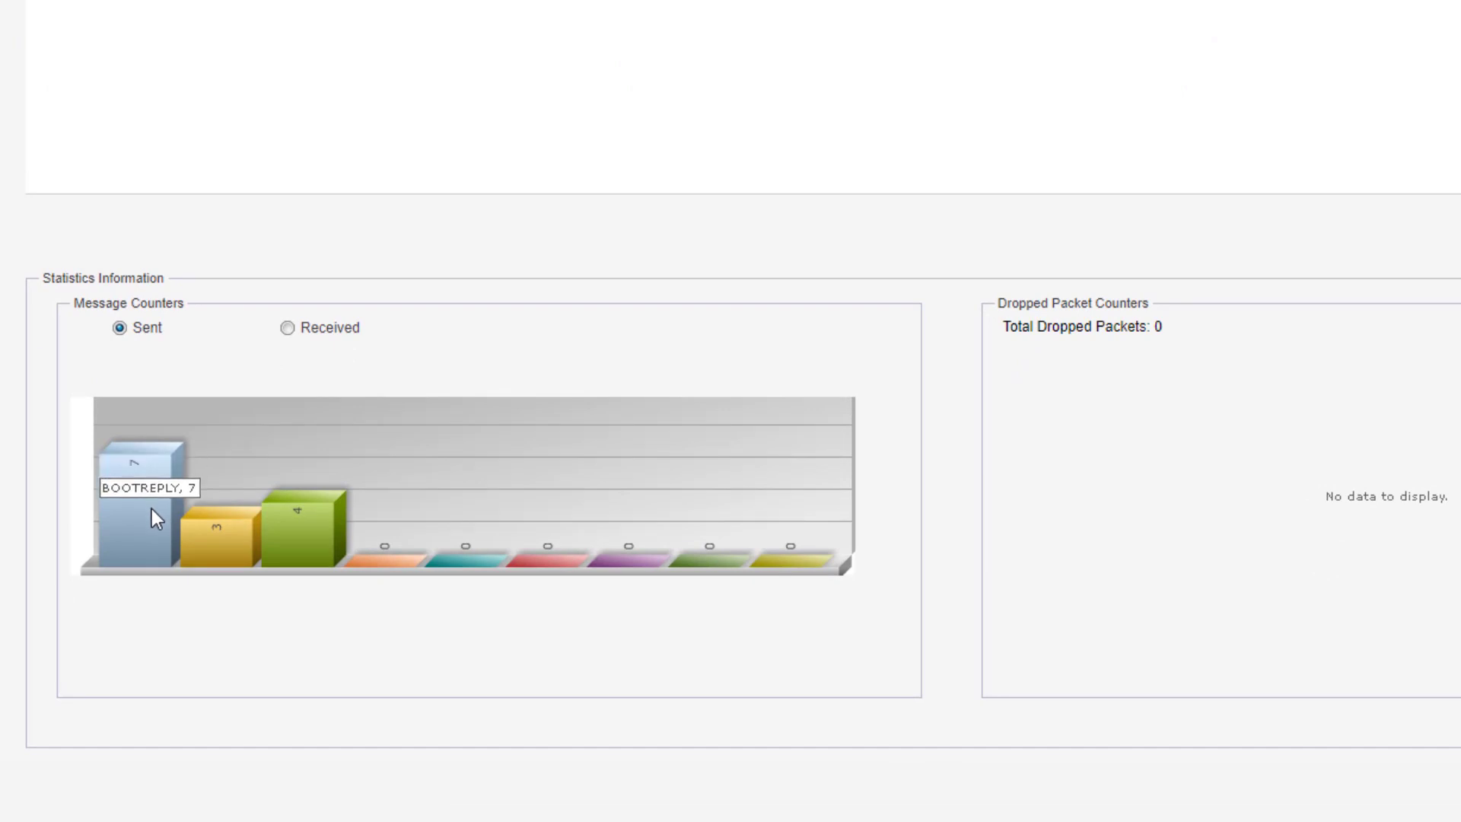
# Read the sent counters, then switch the chart to Received: 12 BOOTREQUEST, 5 DHCPDISCOVER, 7 DHCPREQUEST.
pyautogui.moveTo(207, 536)
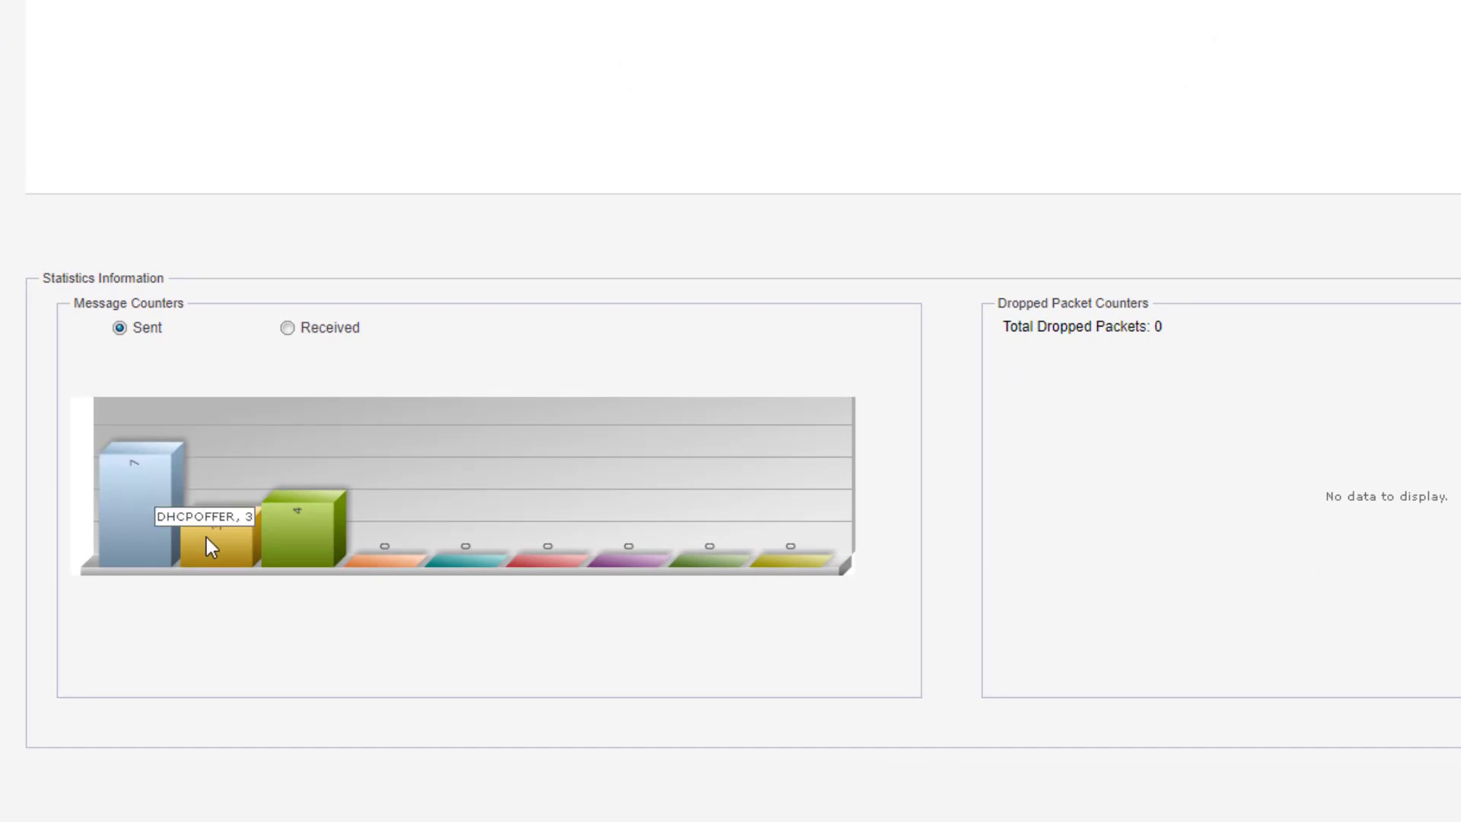
pyautogui.moveTo(297, 529)
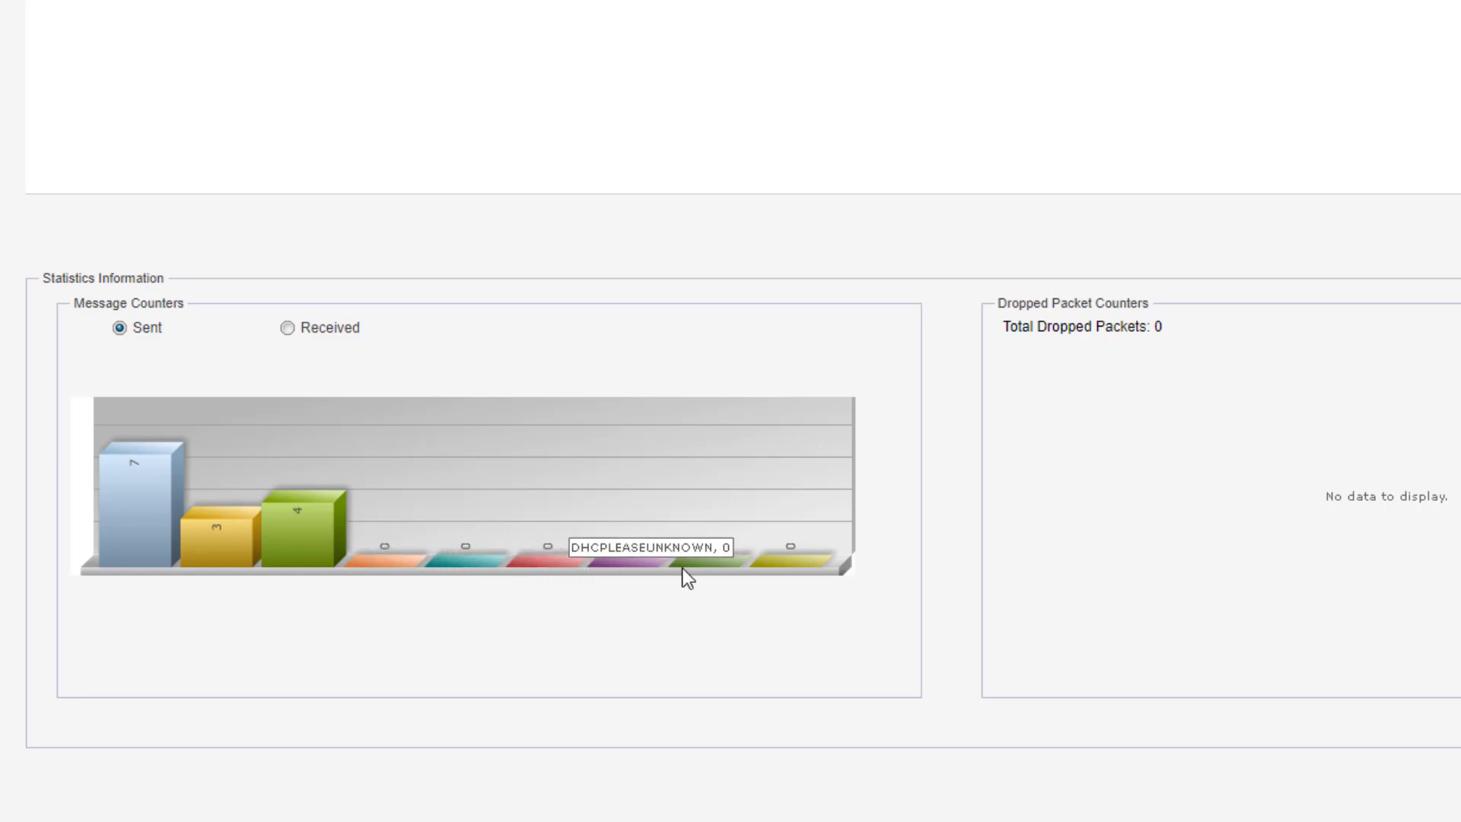
pyautogui.click(286, 327)
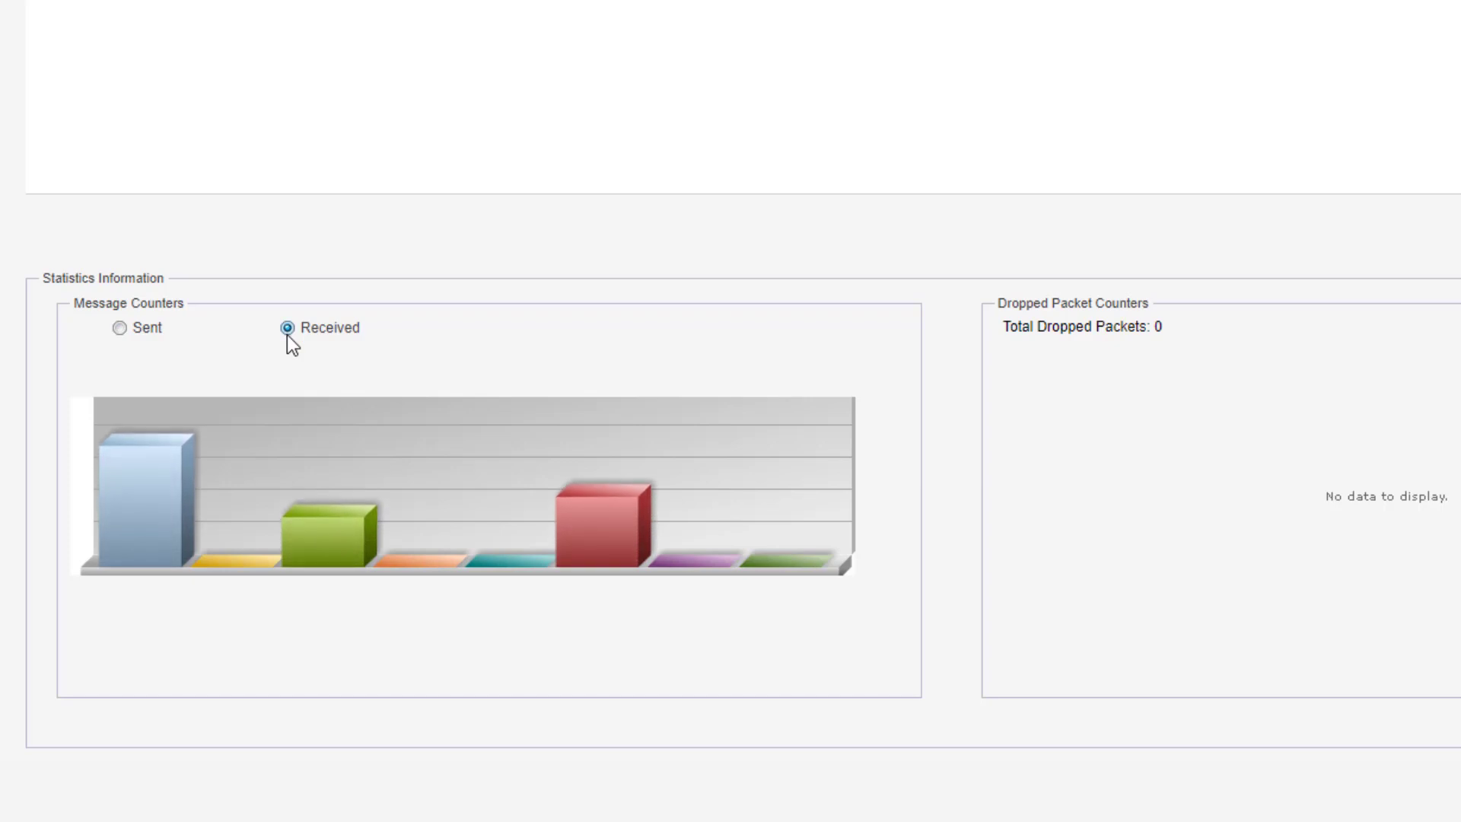
pyautogui.moveTo(170, 454)
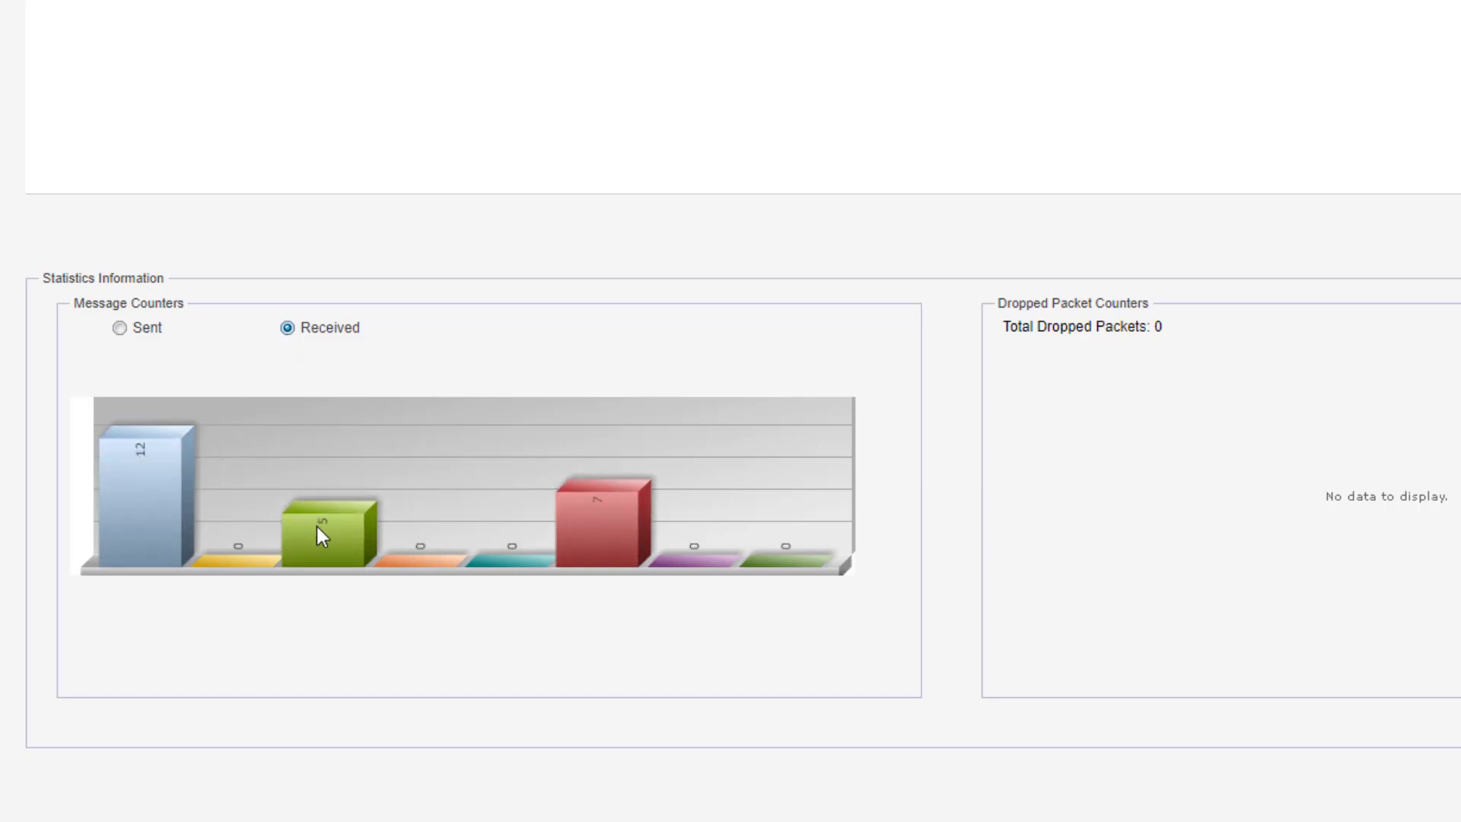
pyautogui.moveTo(612, 518)
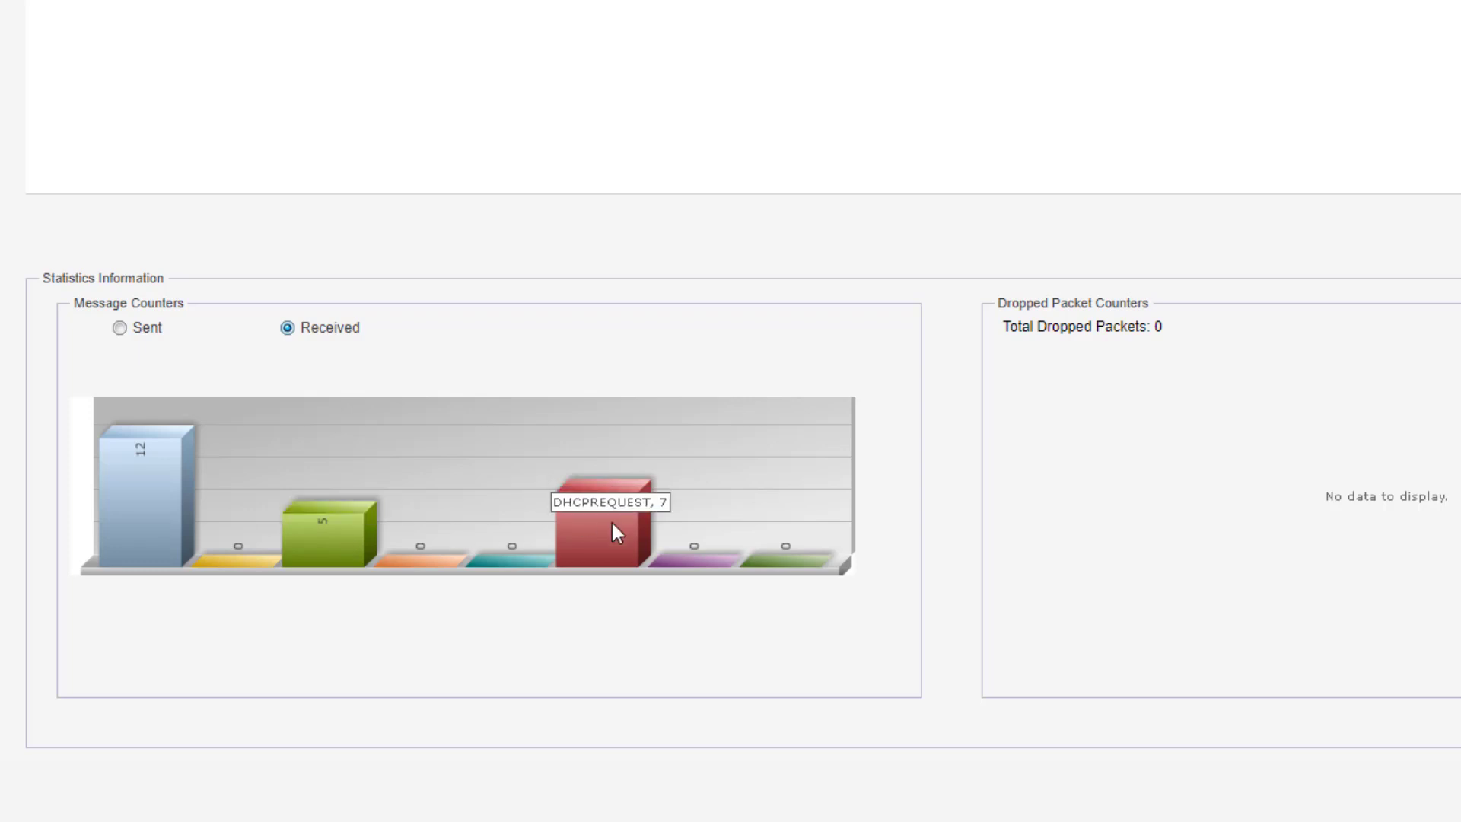
pyautogui.moveTo(448, 560)
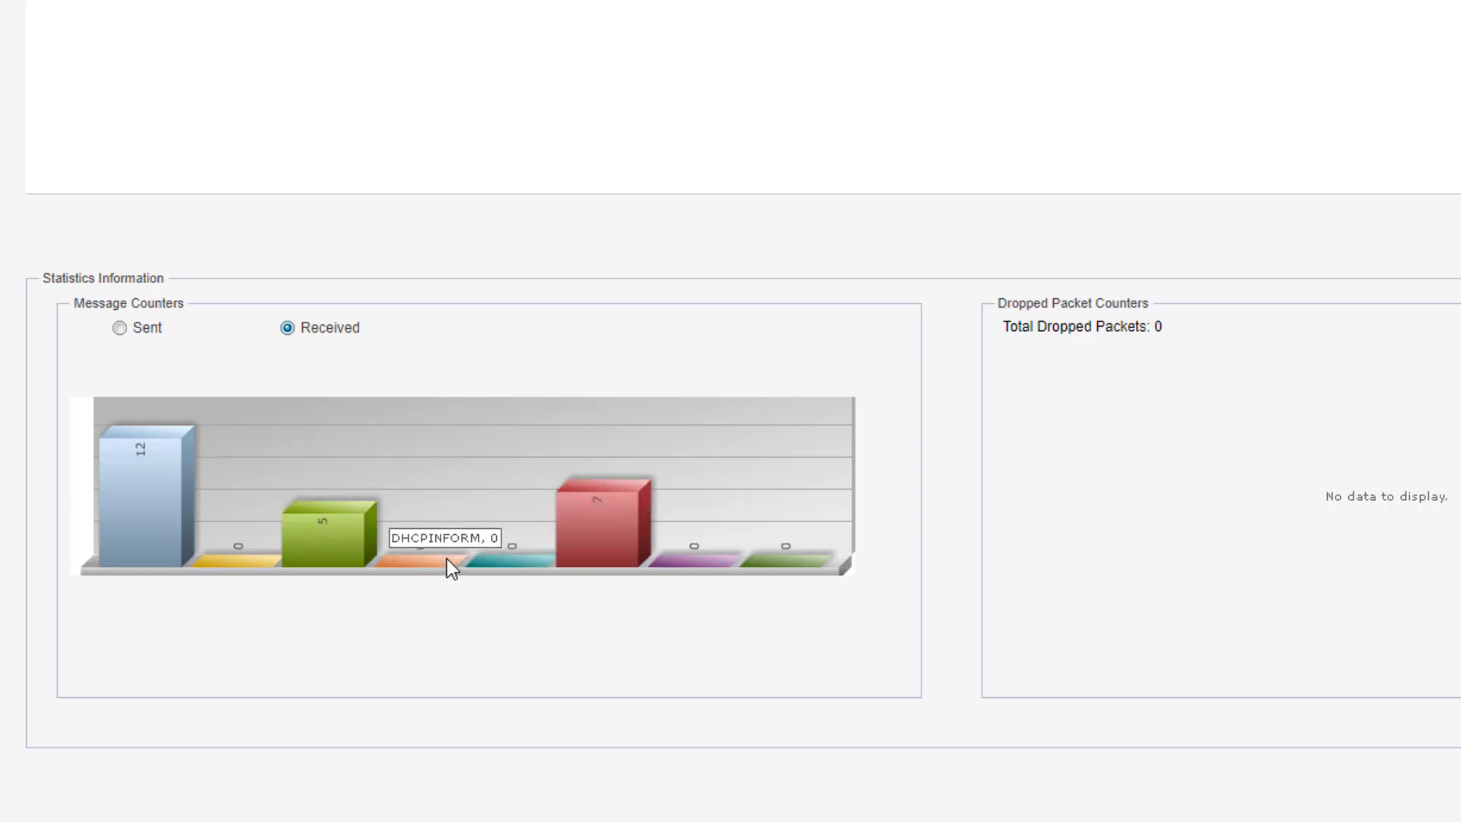